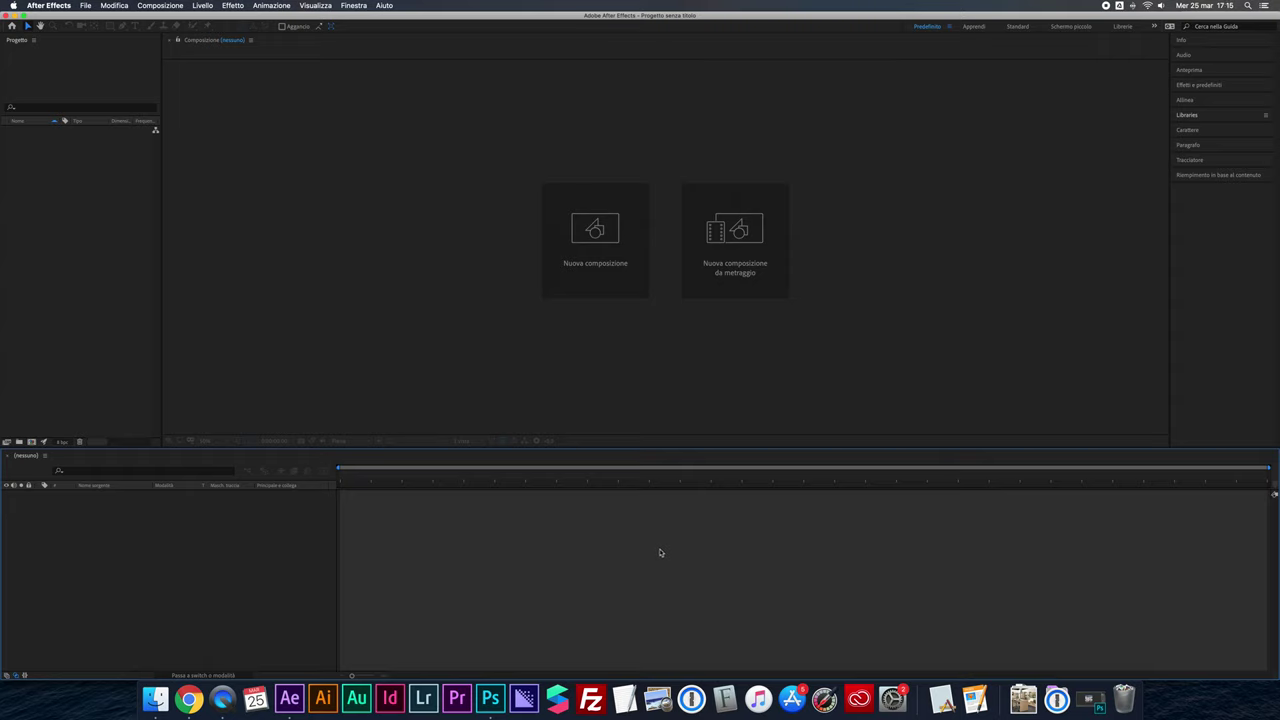
Create a new HDTV 1080 25 composition (1920×1080, 25 fps) with a black background.
left_click(596, 237)
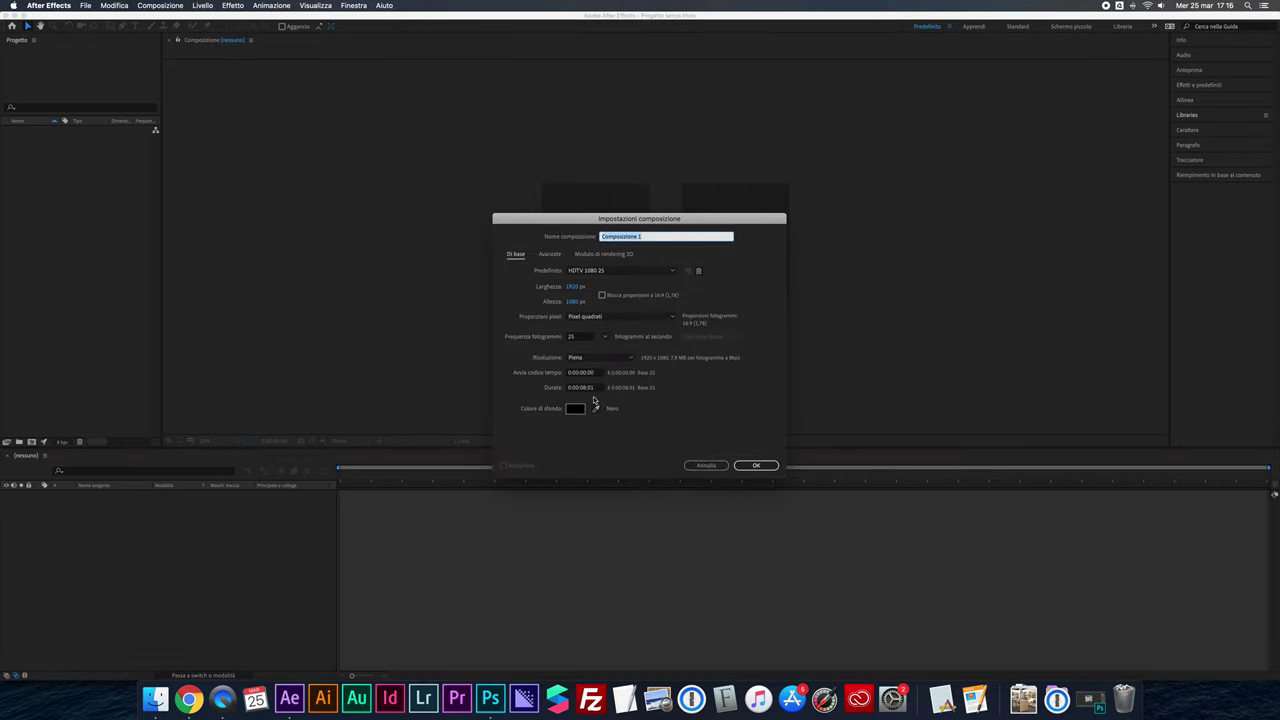
left_click(756, 466)
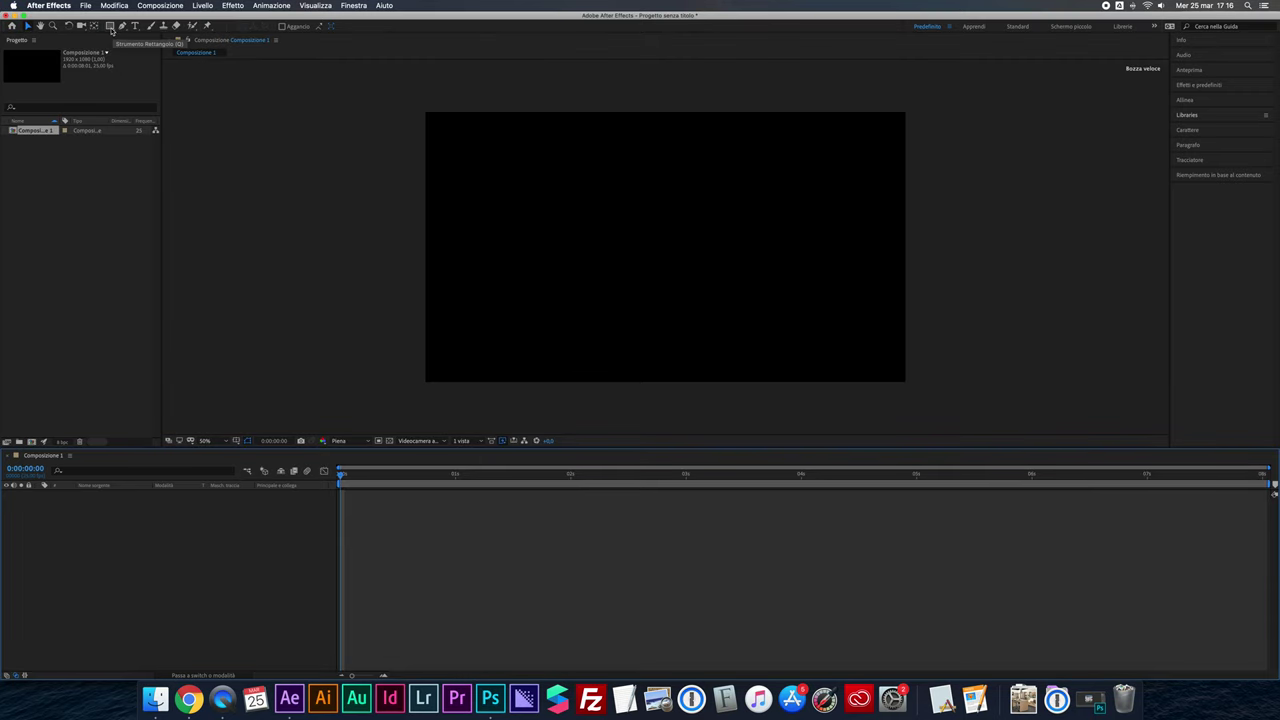
Choose the Rectangle tool from the shape tools and start drawing on the composition.
left_click(111, 27)
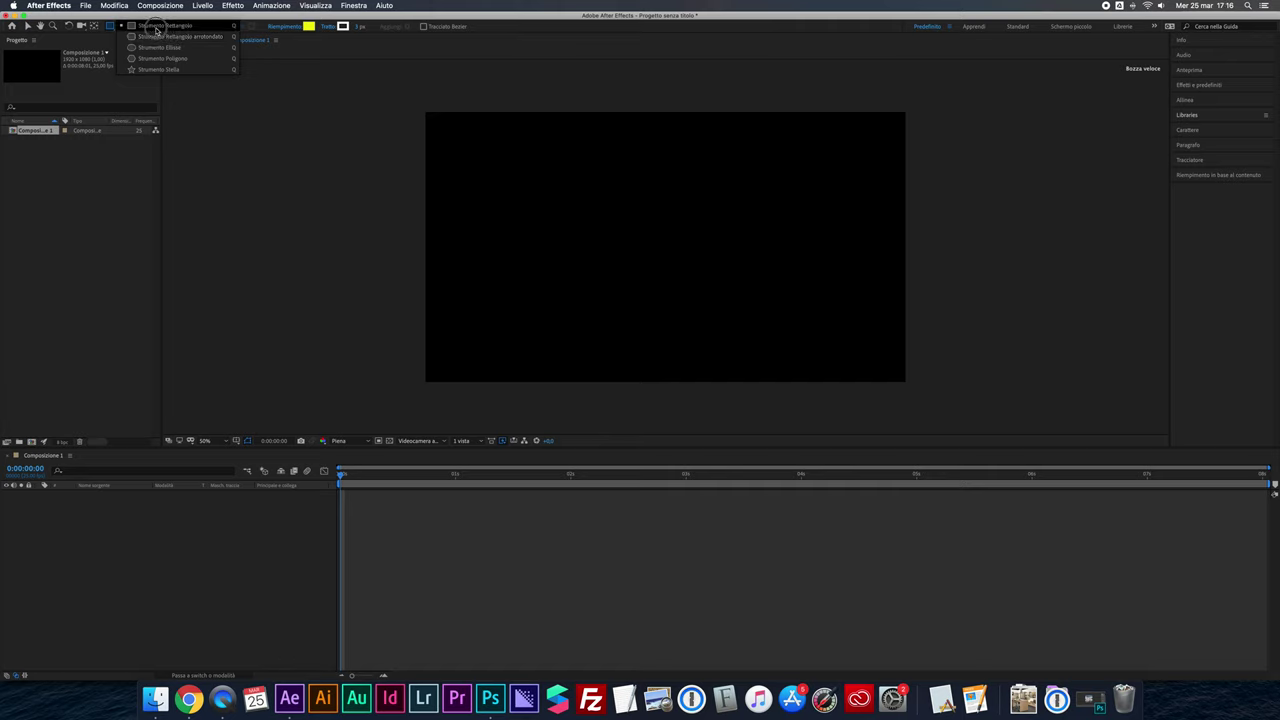
left_click(156, 27)
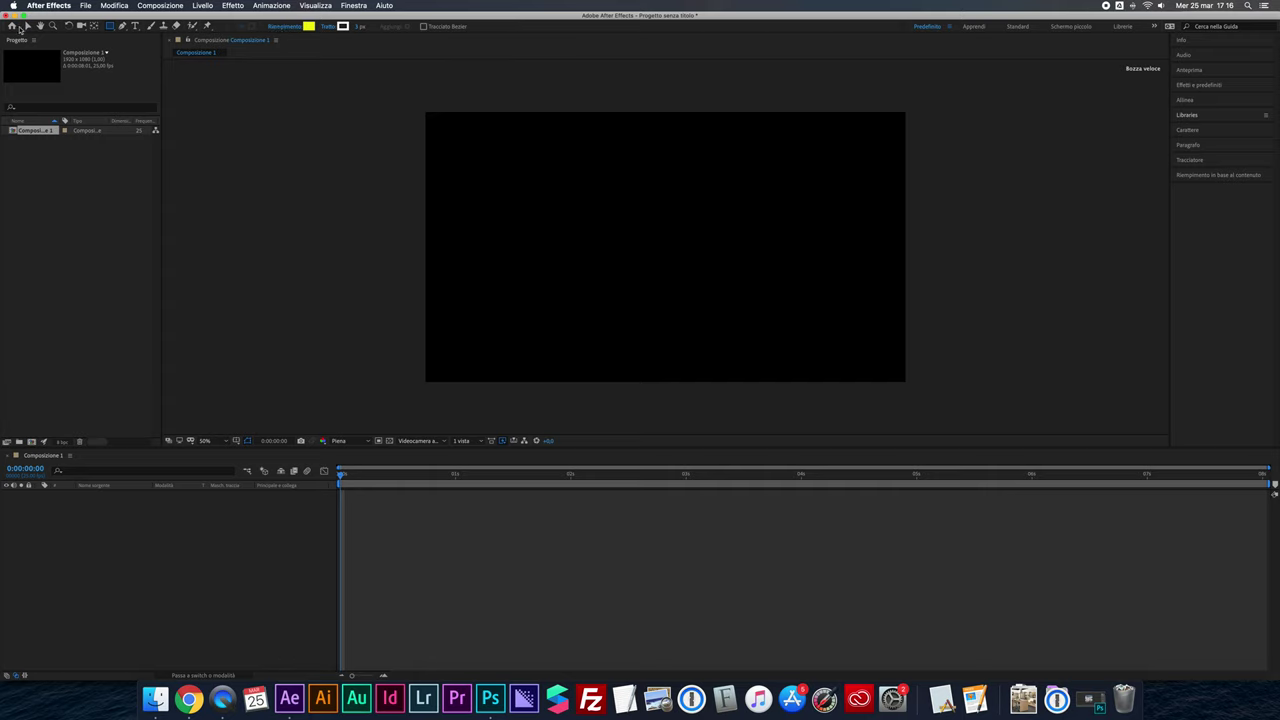
left_click(27, 26)
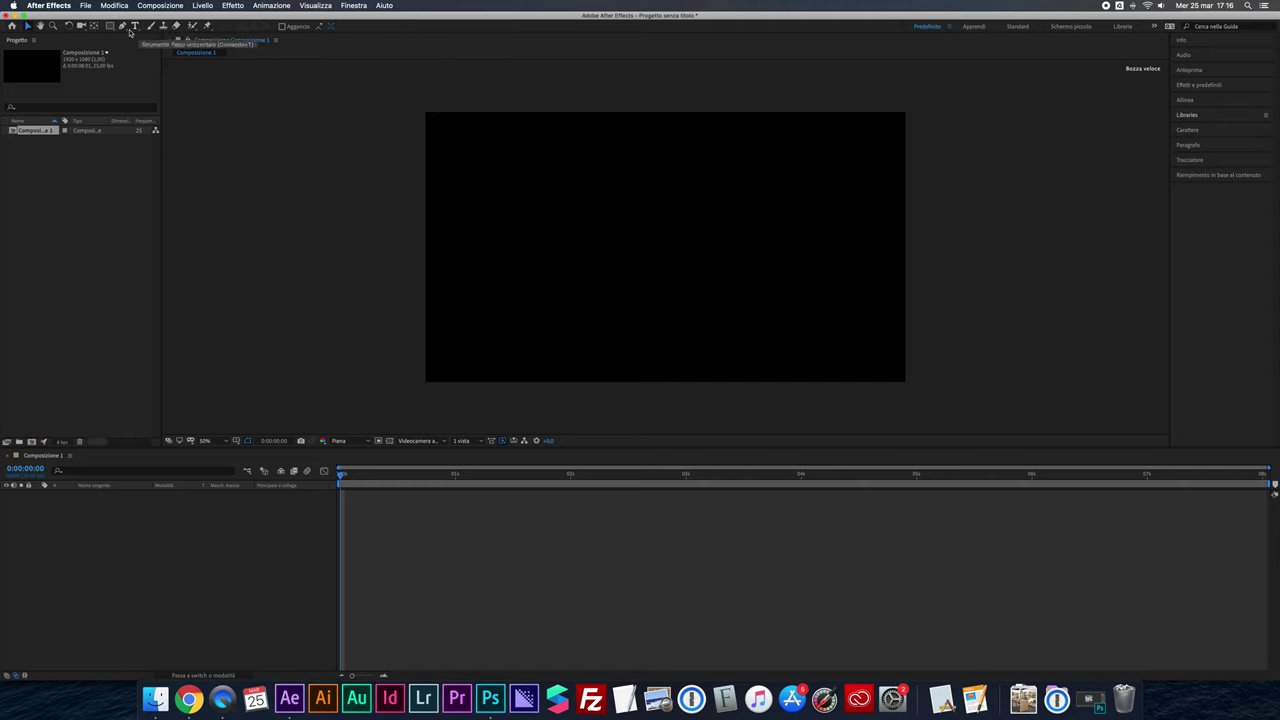
left_click(110, 26)
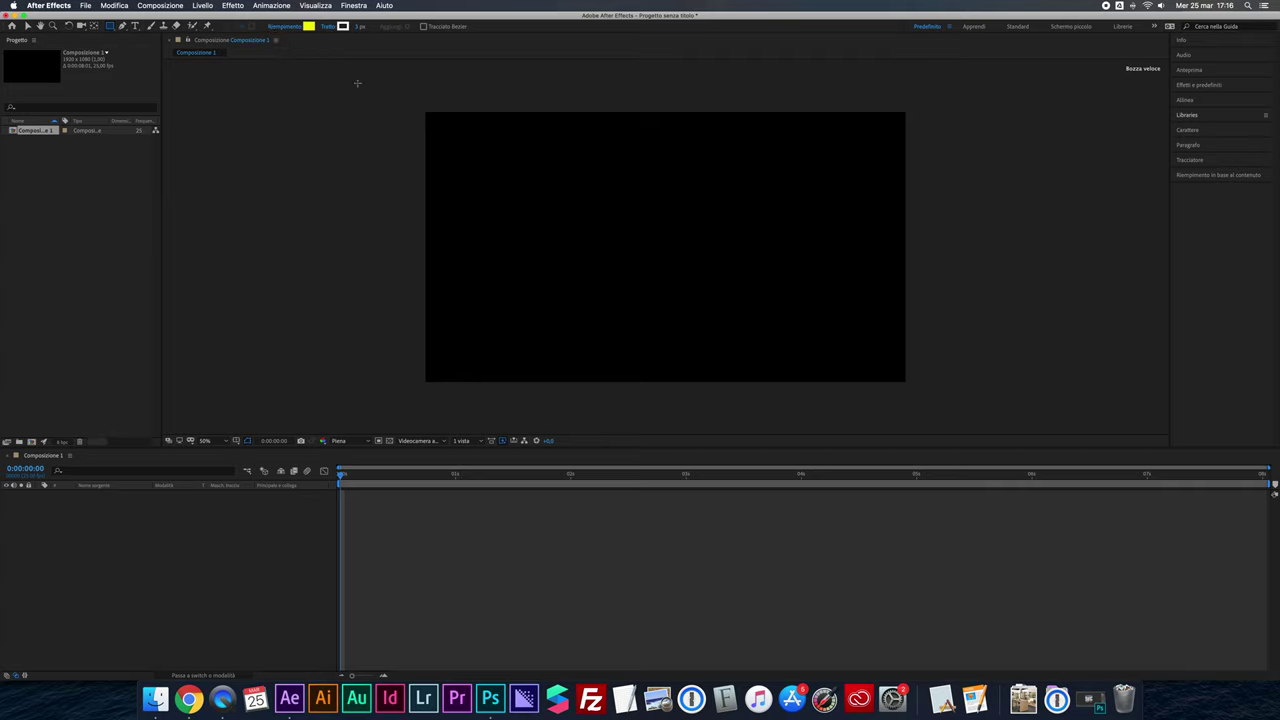
left_click(517, 169)
Draw a yellow rectangle, thicken its white outline, and move it down and right.
left_click_drag(517, 169, 730, 287)
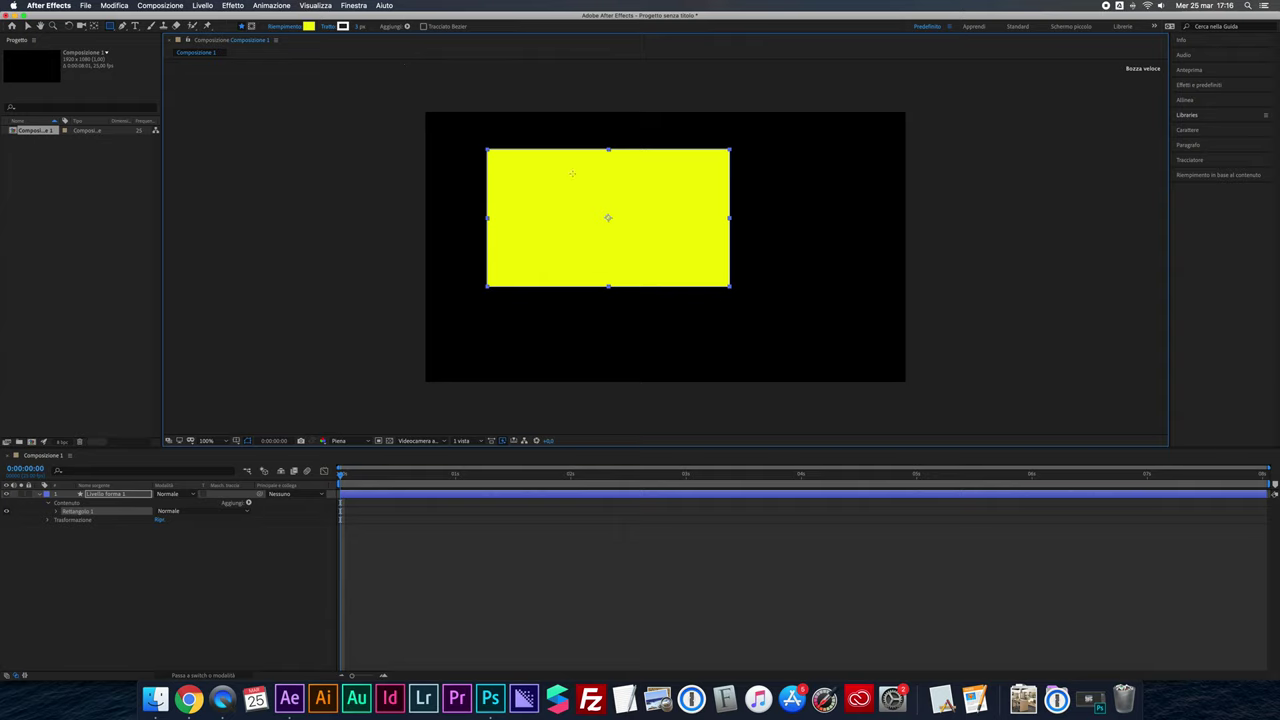
left_click_drag(356, 27, 384, 27)
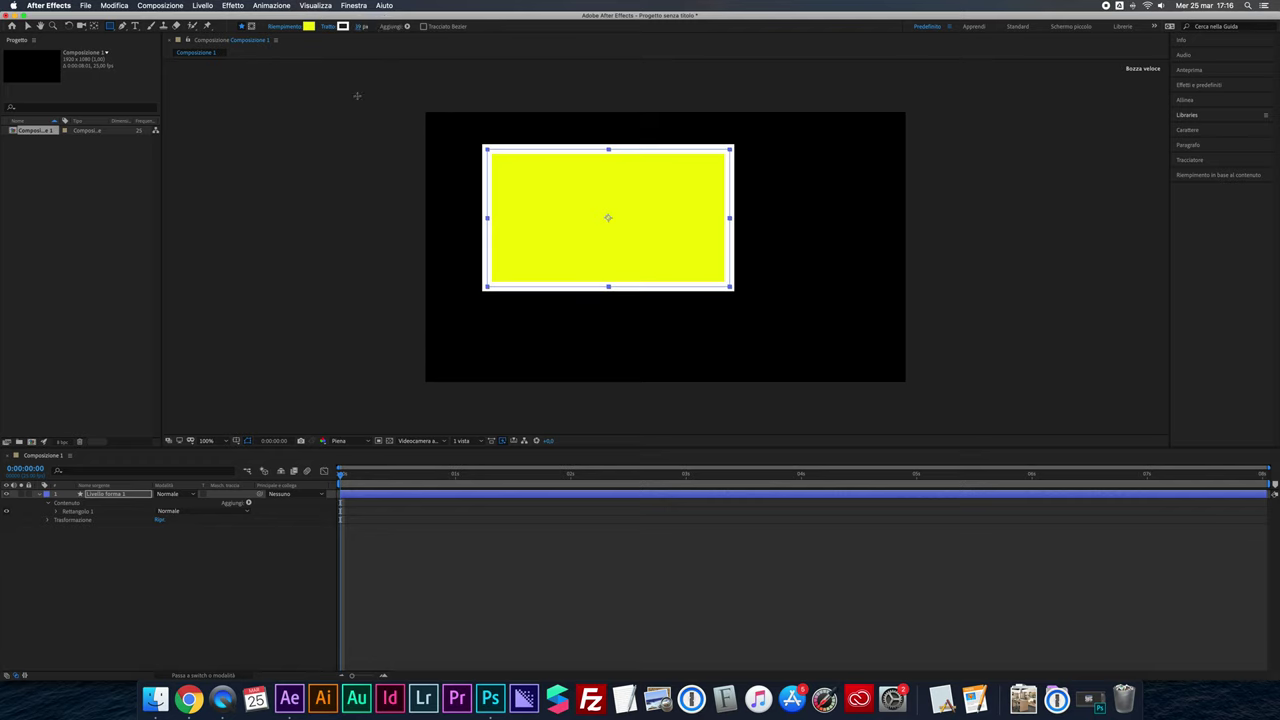
left_click(27, 25)
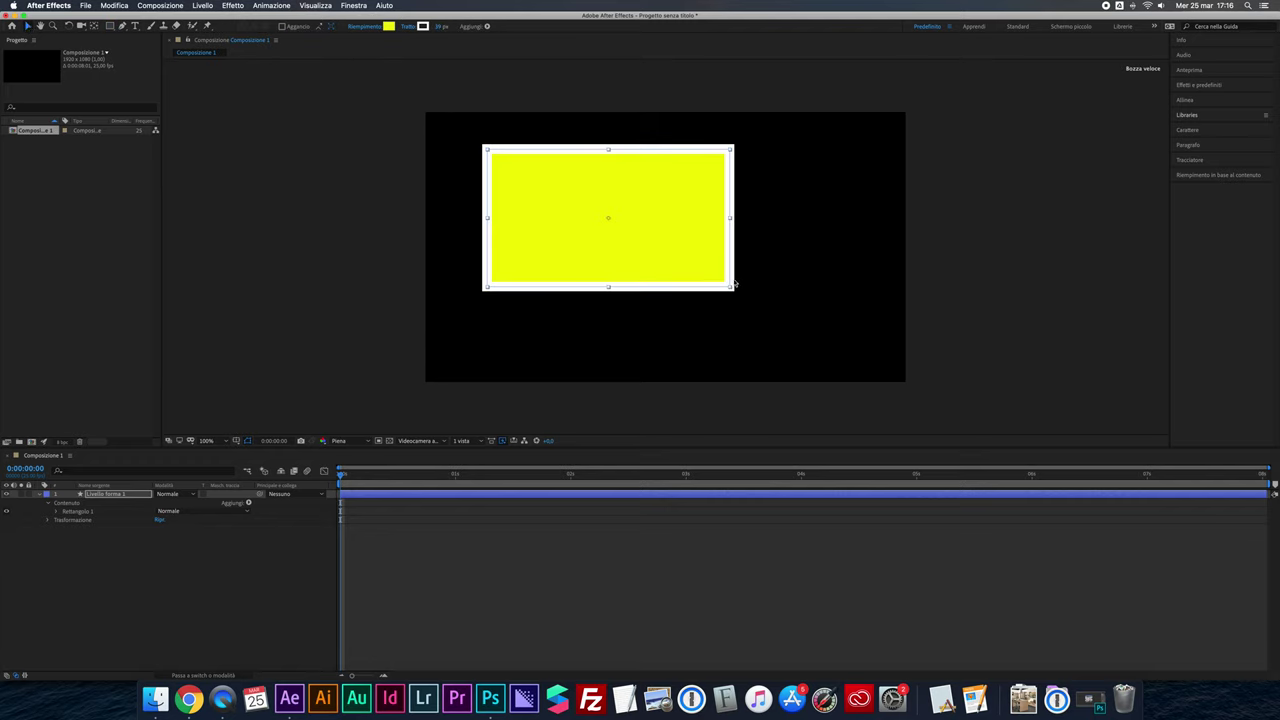
left_click_drag(554, 188, 631, 214)
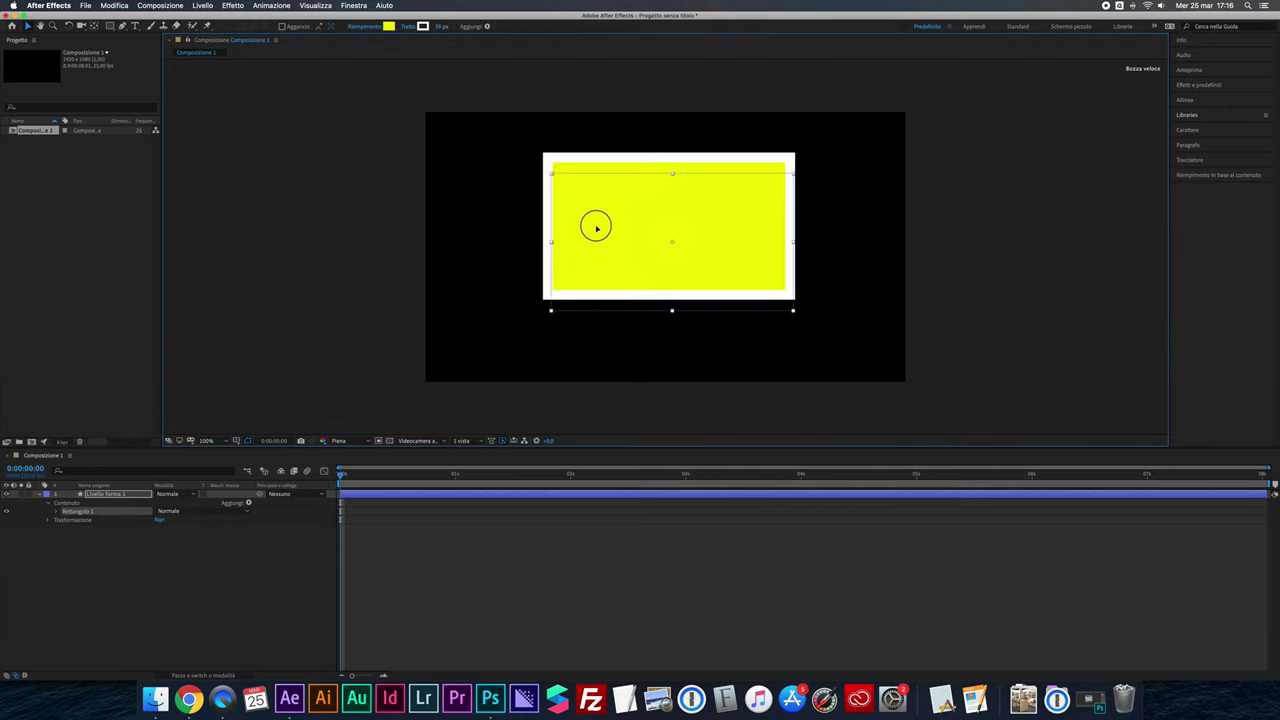
Centre the rectangle horizontally and vertically in the composition with Allinea.
left_click(1186, 100)
left_click(1197, 126)
left_click(1248, 125)
left_click(1186, 101)
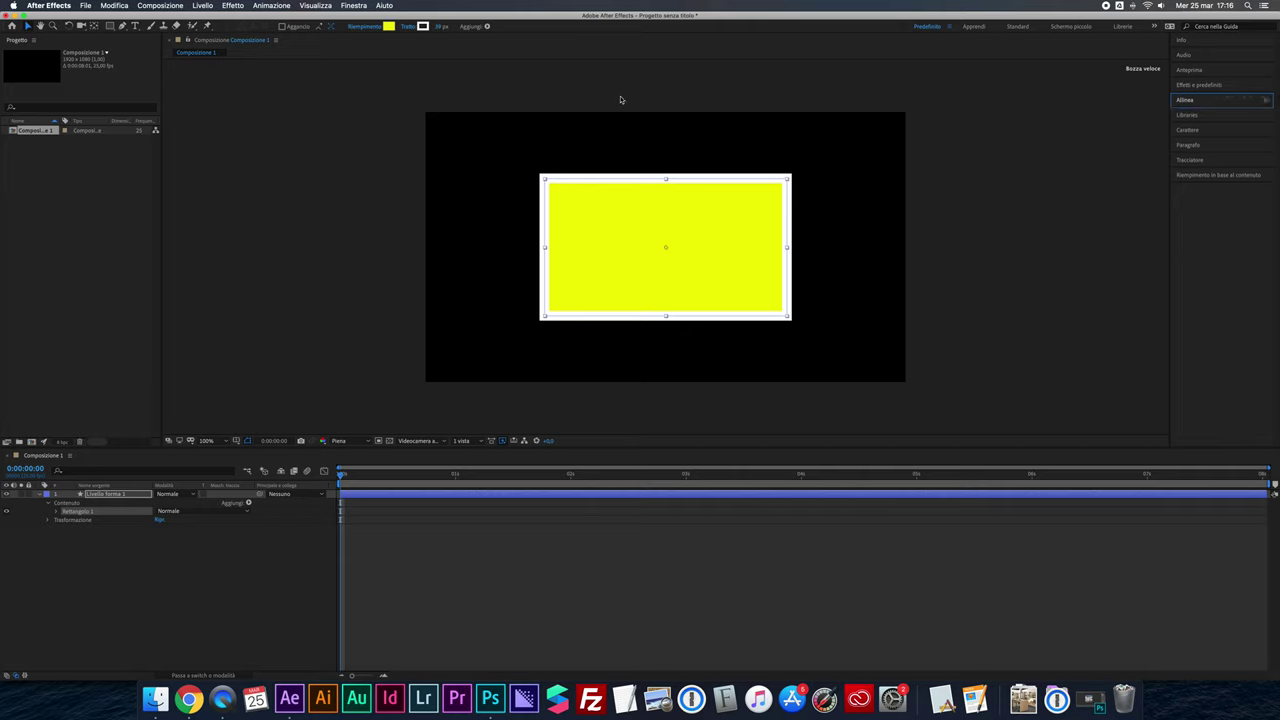
left_click(368, 106)
left_click(580, 215)
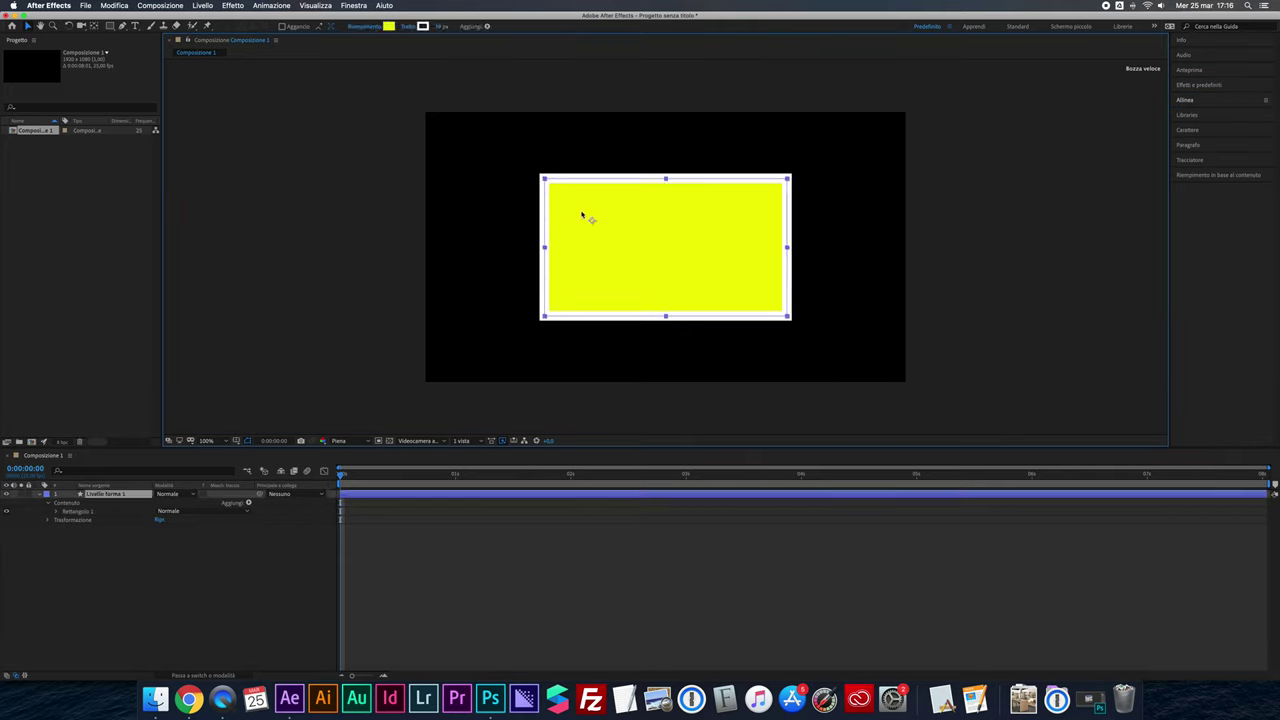
left_click(388, 28)
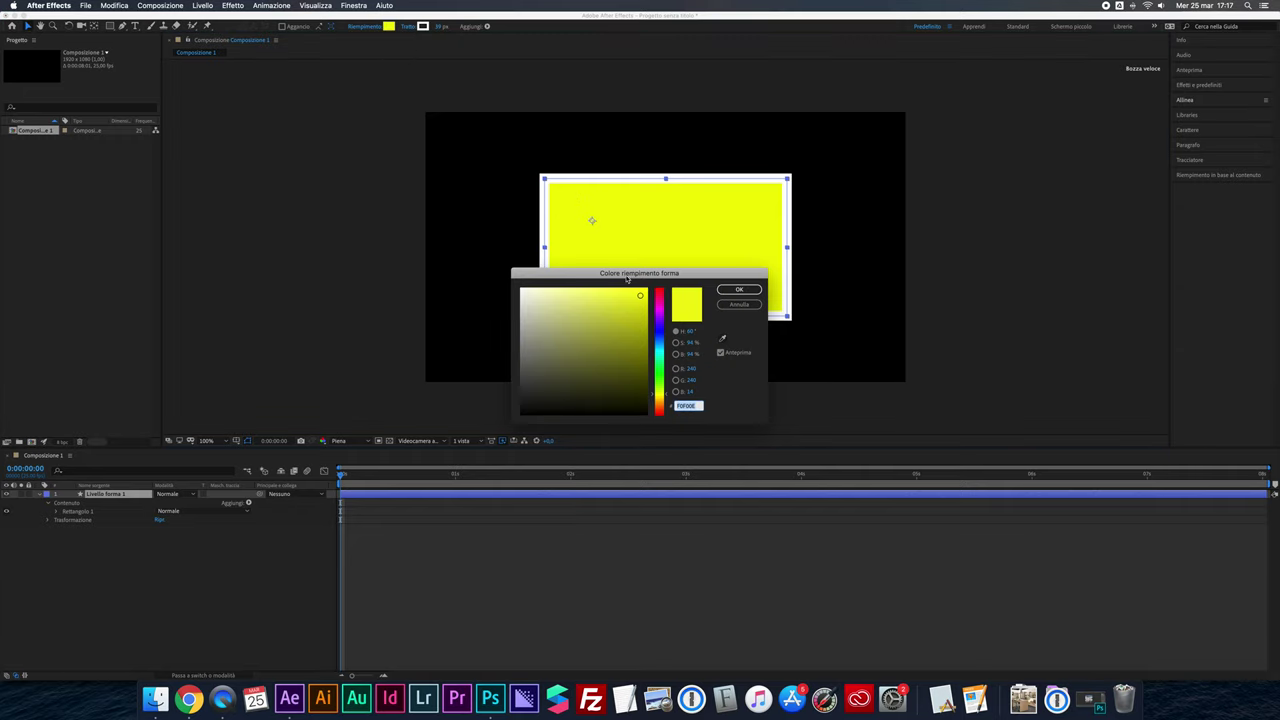
Change the rectangle's fill to magenta (C70EF0) and its outline to red.
left_click_drag(659, 305, 659, 312)
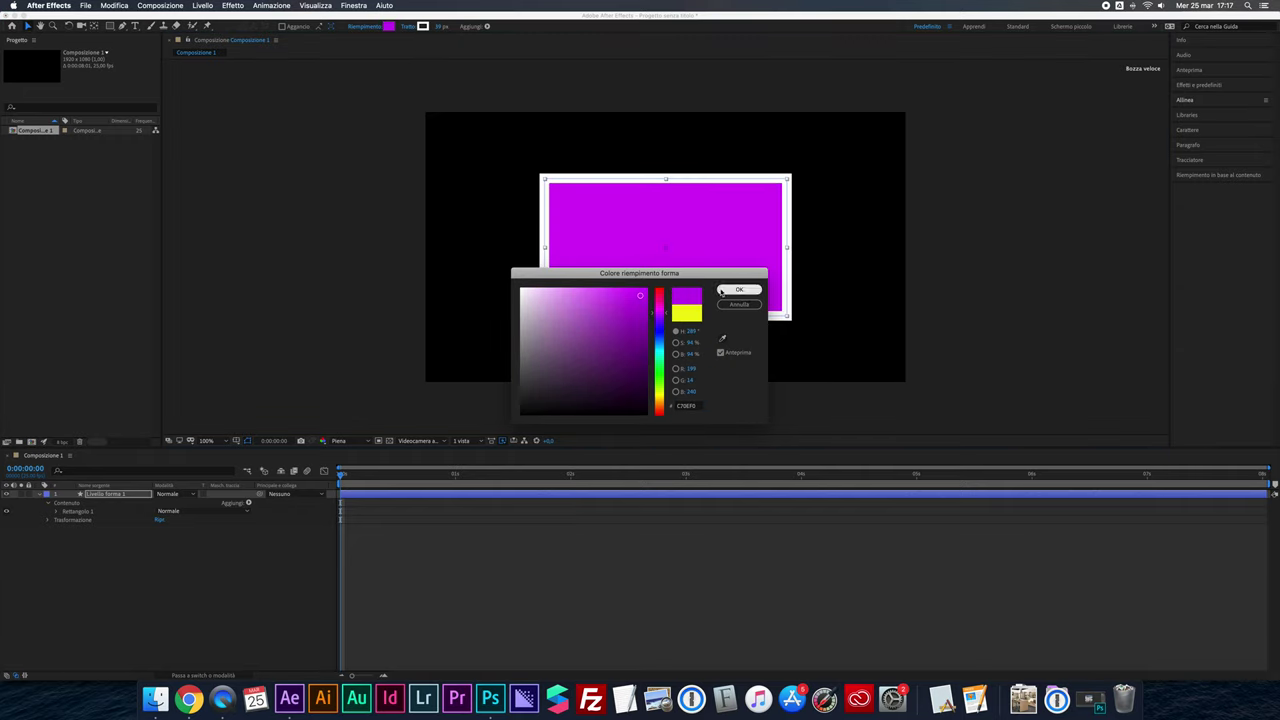
left_click(722, 291)
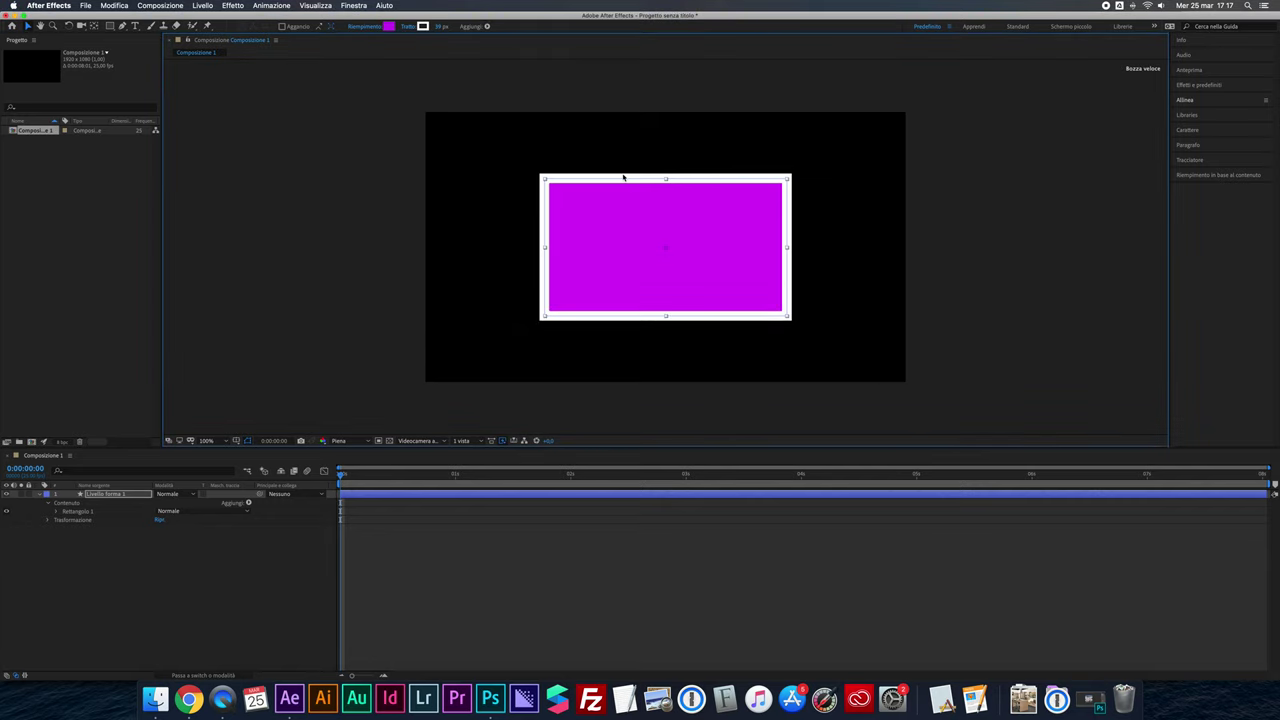
left_click(422, 27)
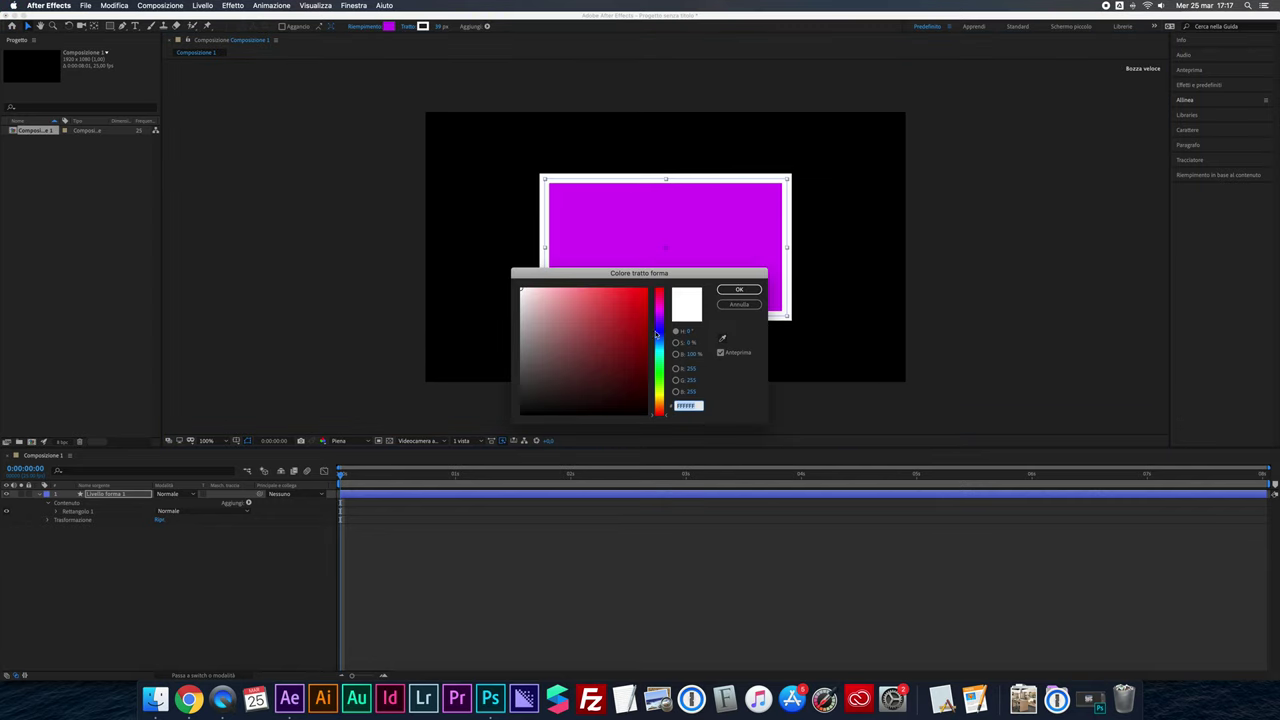
left_click(634, 318)
left_click(739, 289)
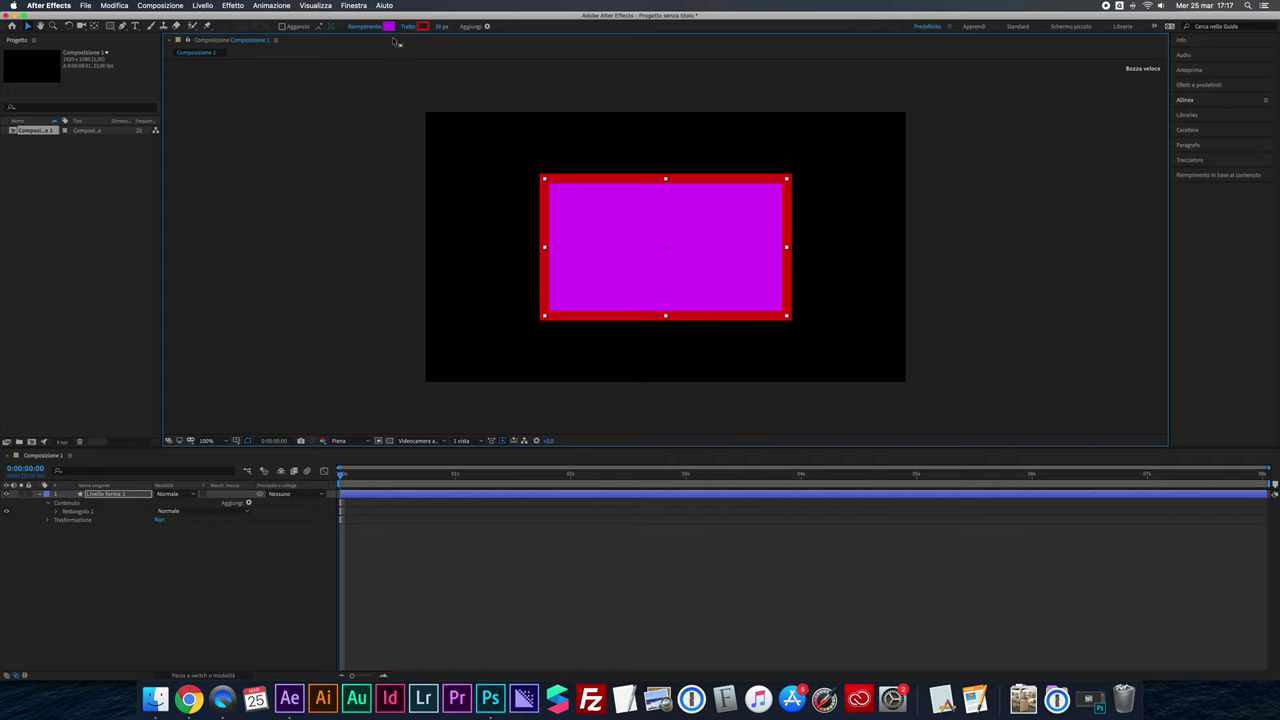
Preview no fill, linear gradient and radial gradient fills, then return to a solid fill.
left_click(363, 28)
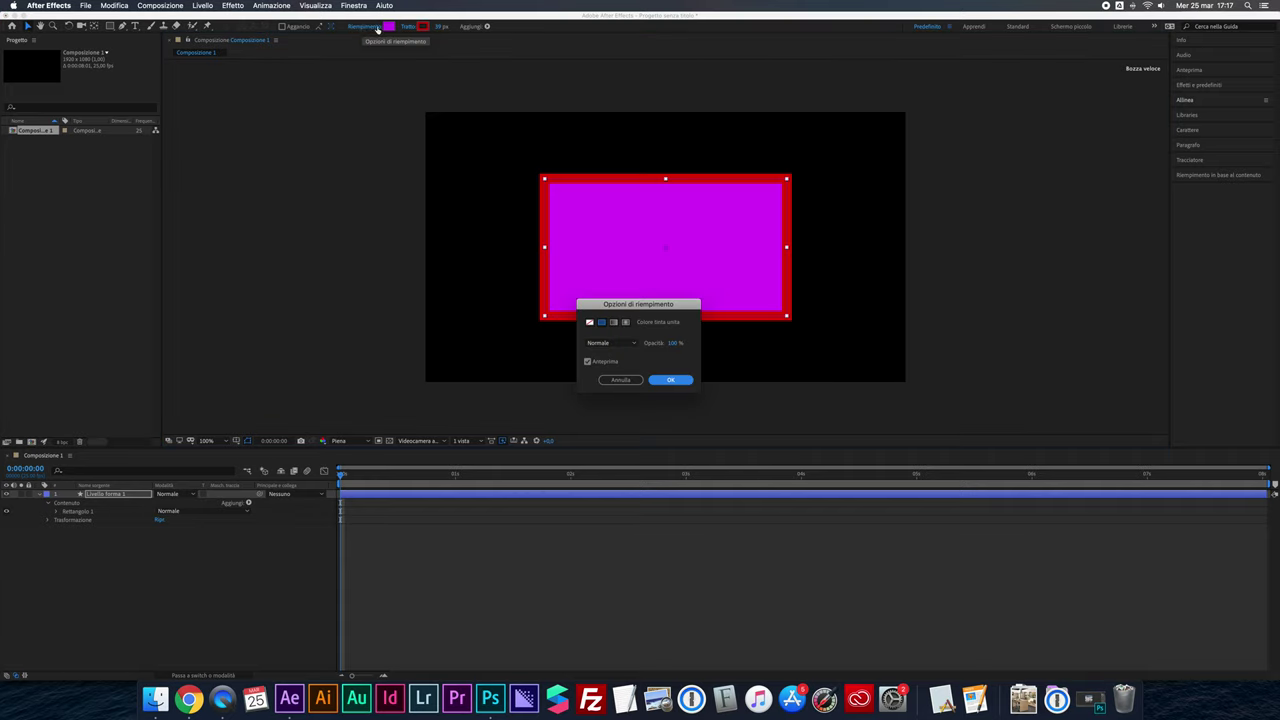
left_click(590, 322)
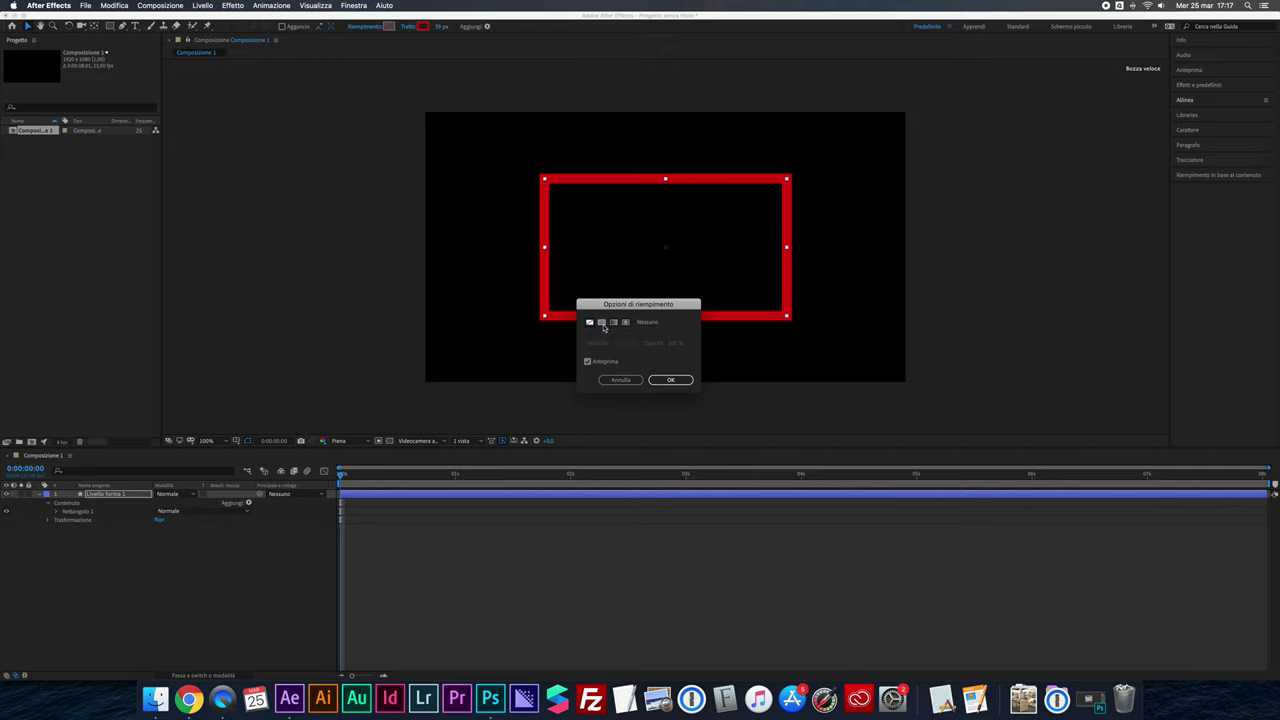
left_click(601, 322)
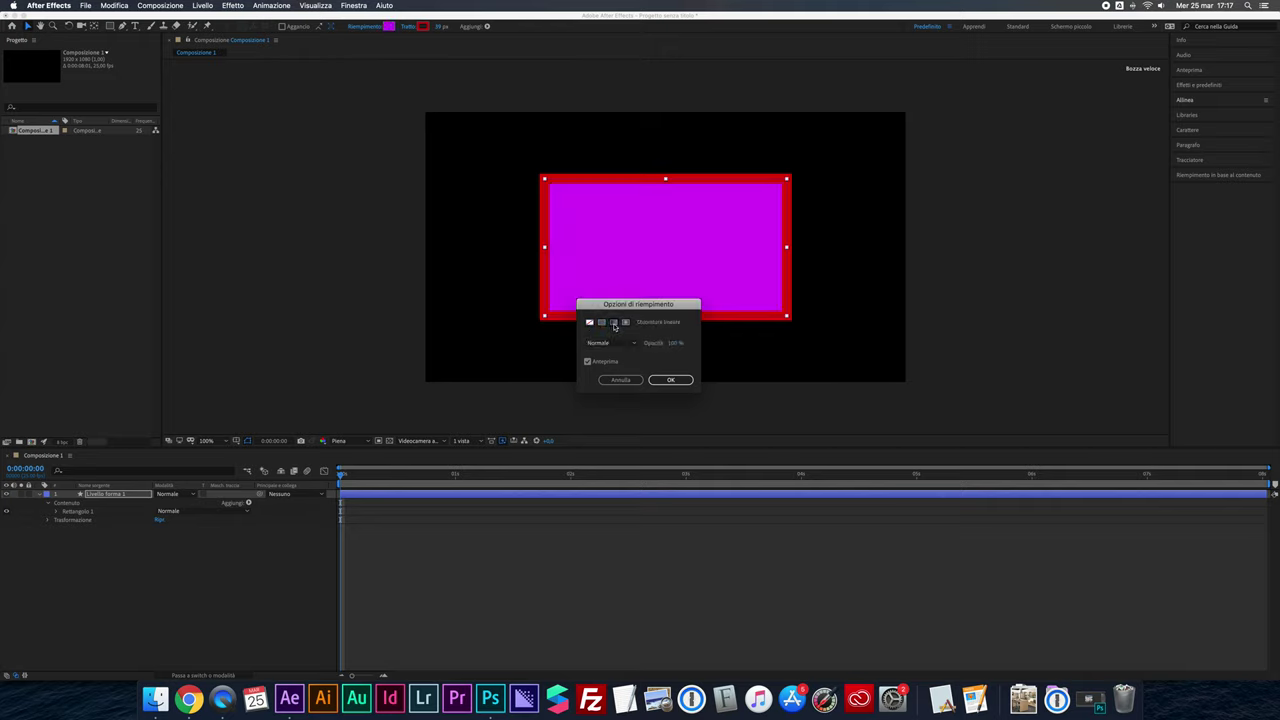
left_click(613, 322)
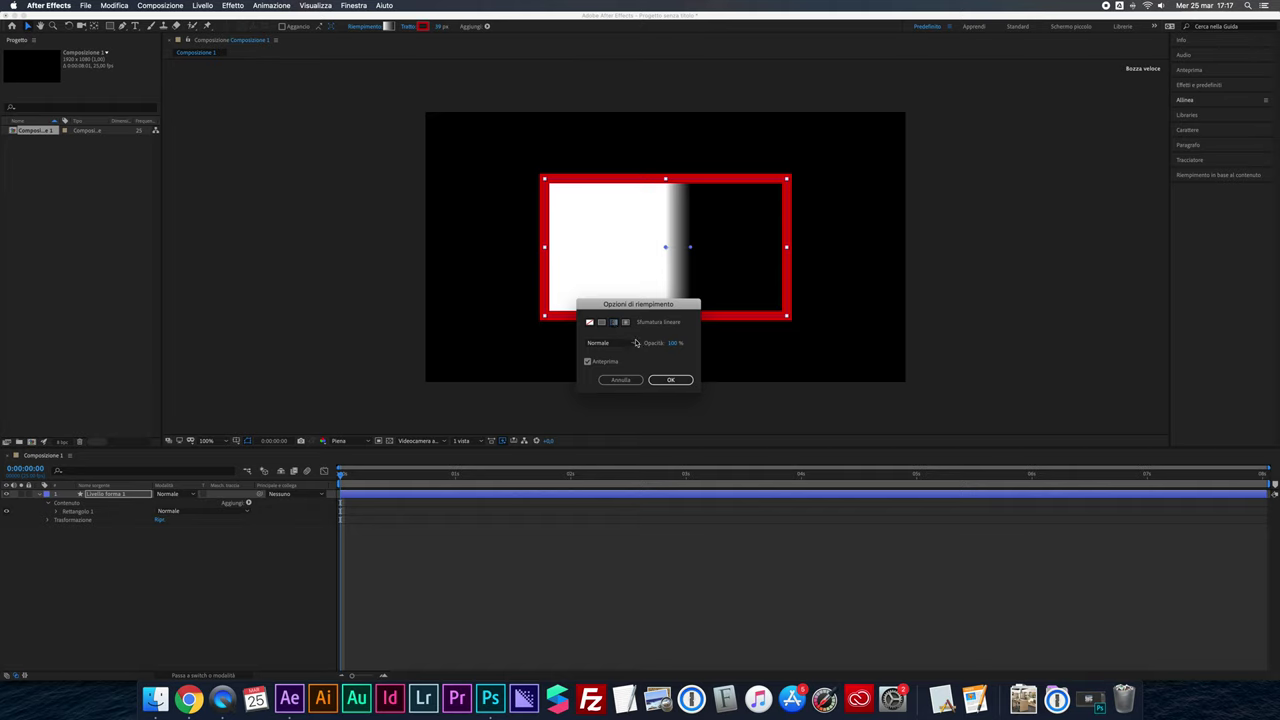
left_click(627, 322)
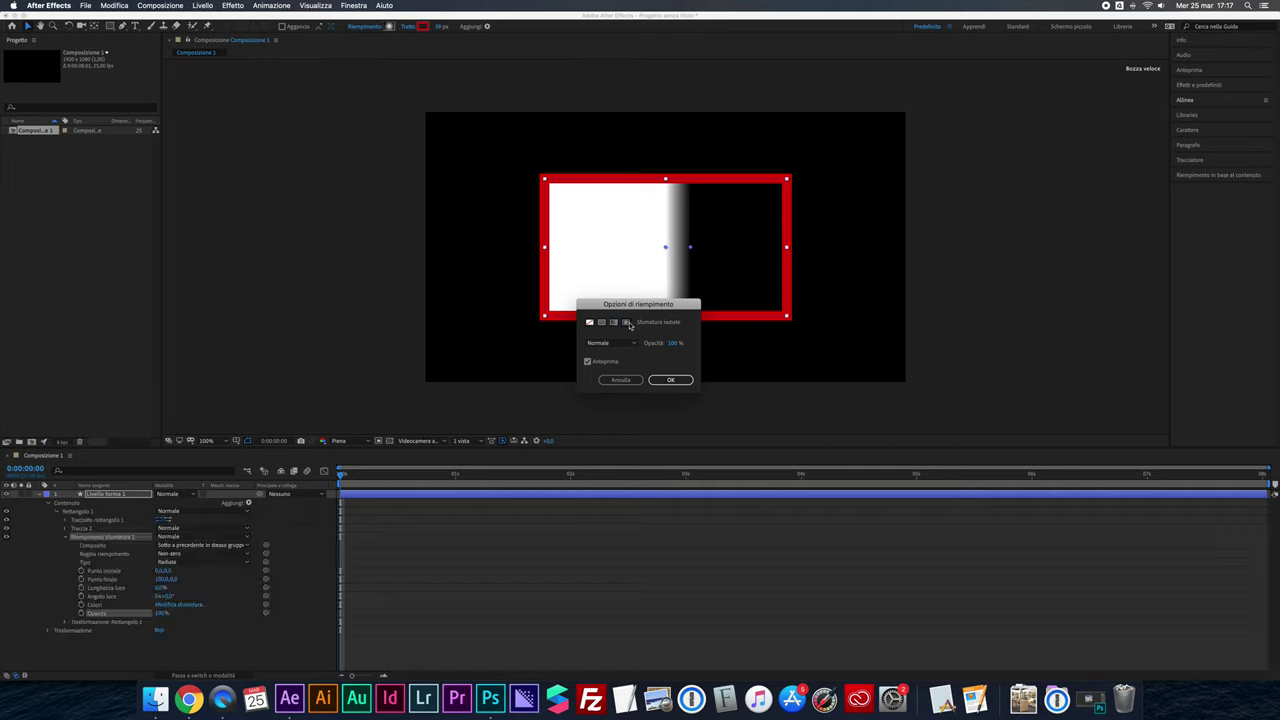
left_click(601, 322)
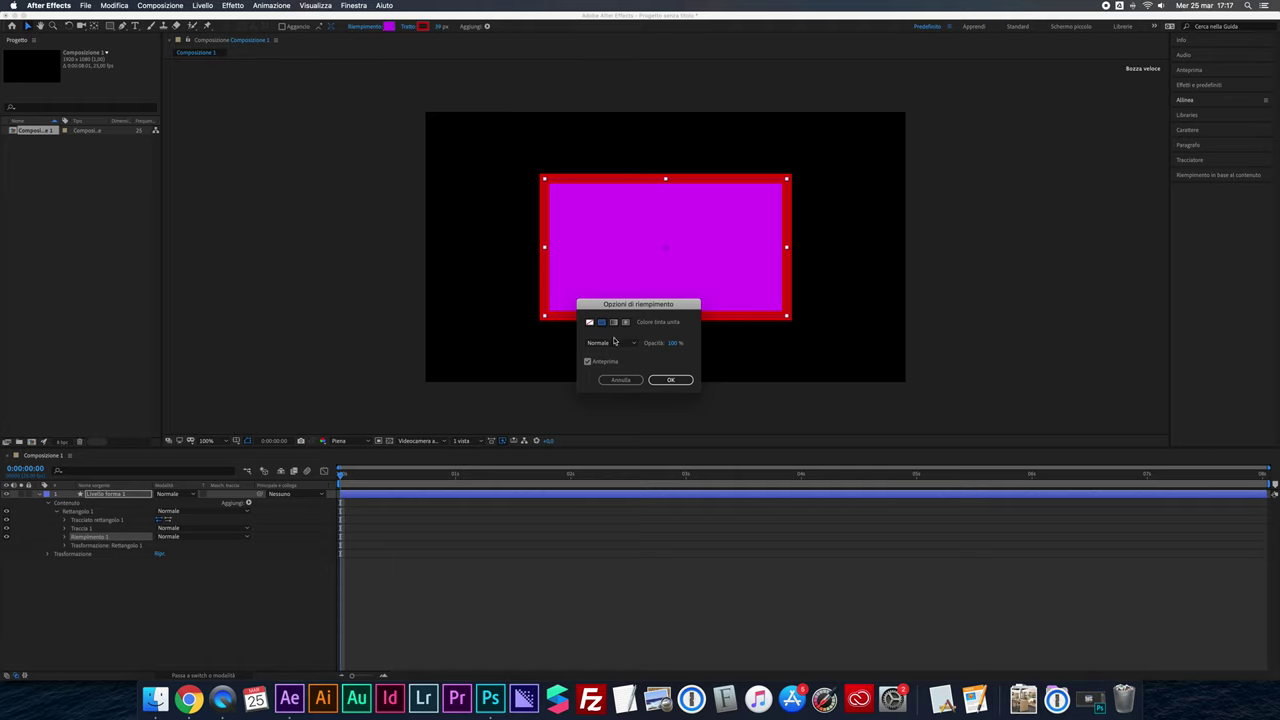
Keep the Normale blend mode and set the fill opacity back to 100%.
left_click(610, 343)
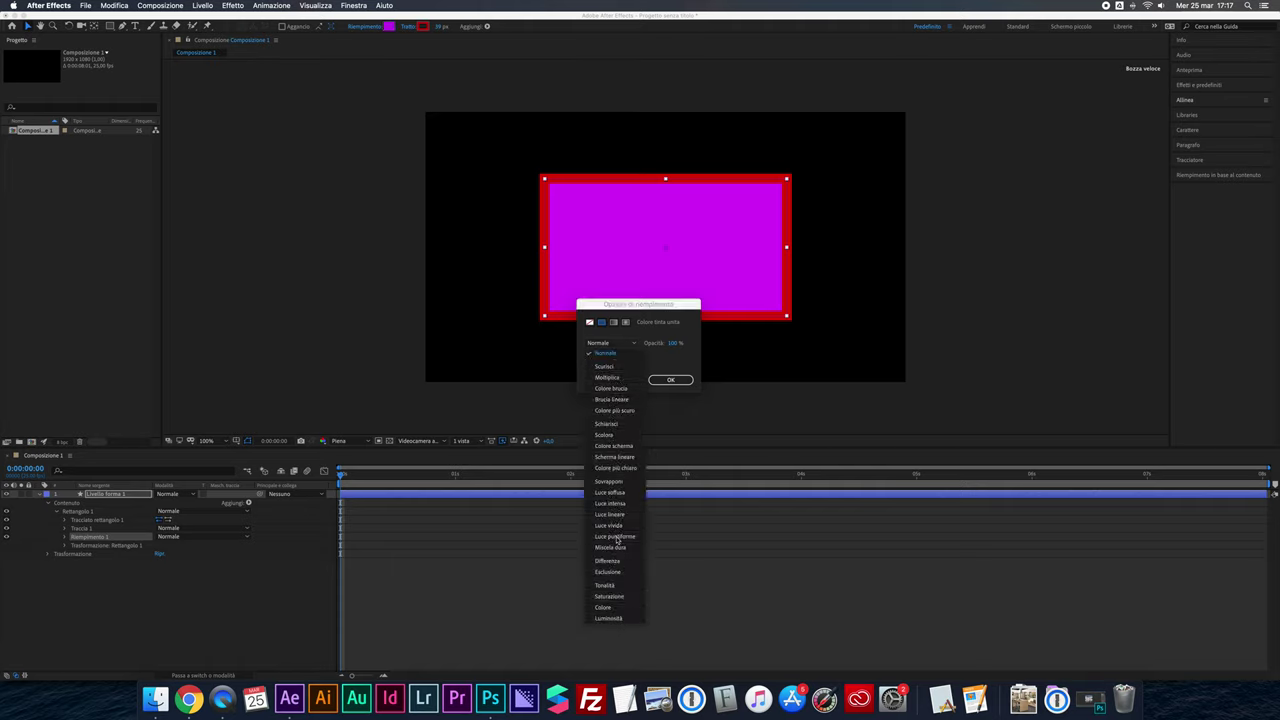
left_click(664, 338)
mouse_move(672, 348)
left_mouse_down()
mouse_move(620, 346)
mouse_move(690, 343)
left_mouse_up()
left_click(678, 380)
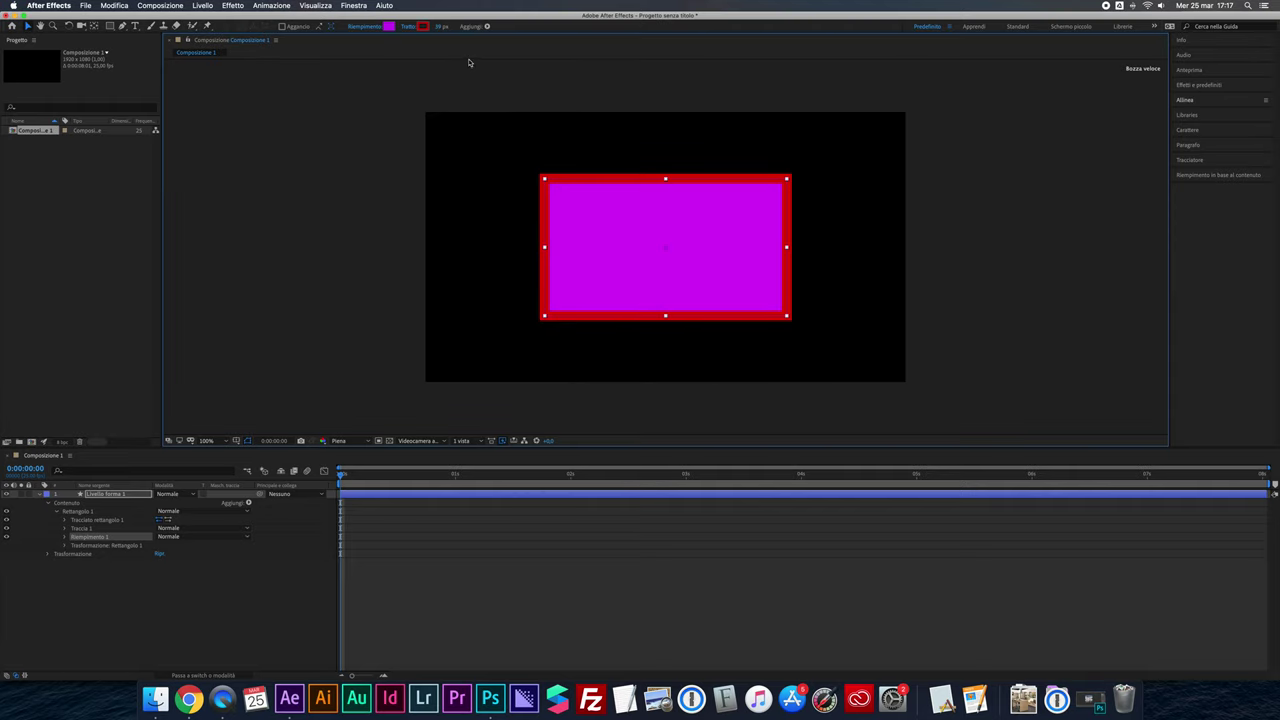
left_click(422, 26)
Darken the rectangle's outline to deep red 821818 and select the shape layer.
left_click_drag(626, 313, 621, 350)
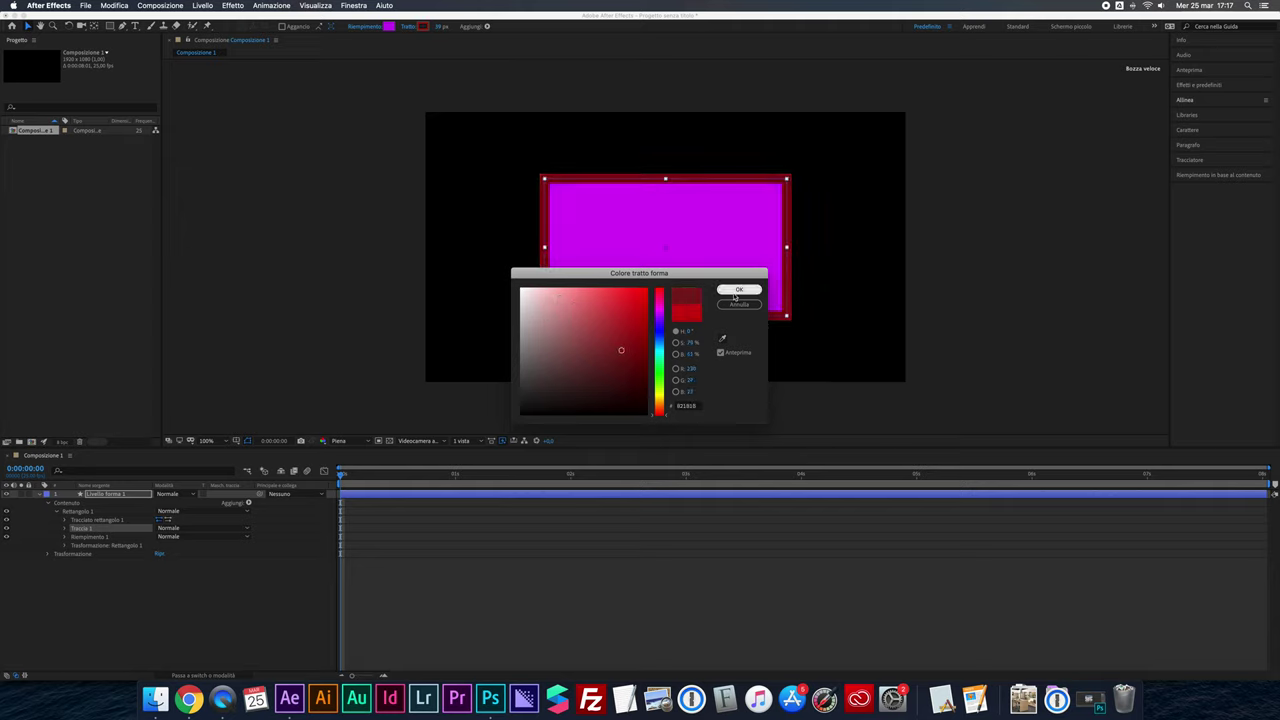
left_click(738, 290)
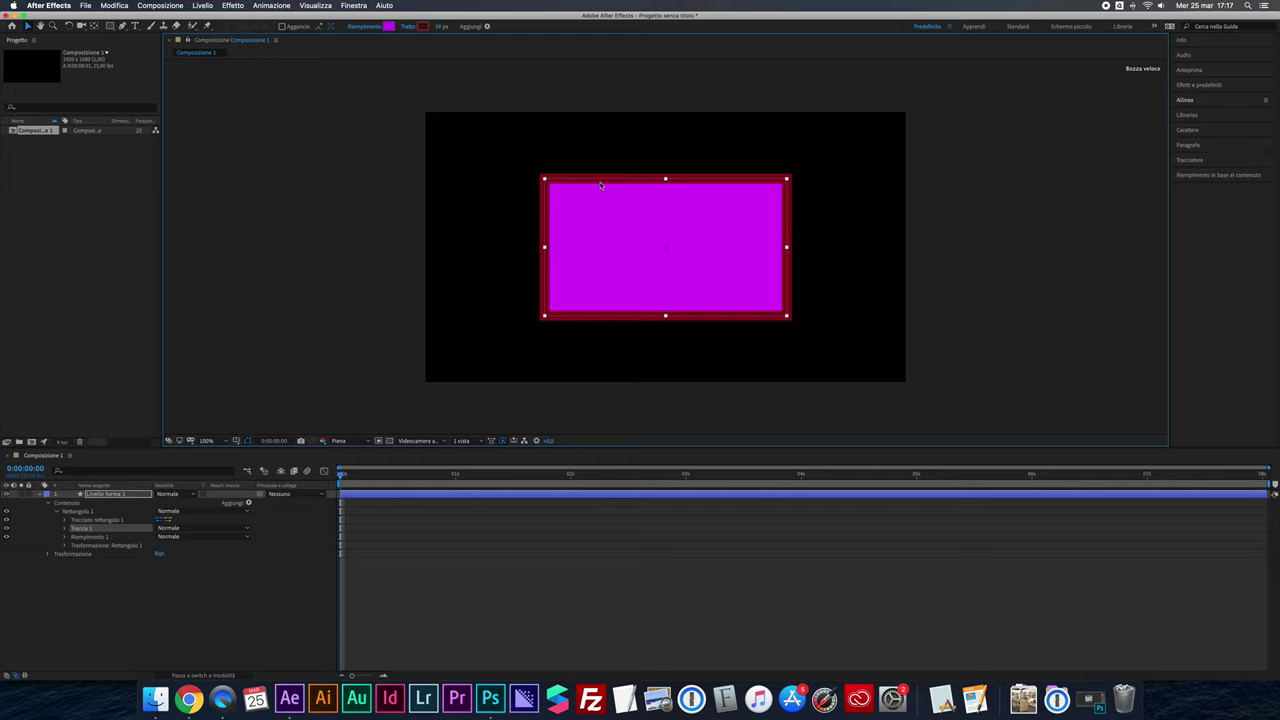
left_click(101, 495)
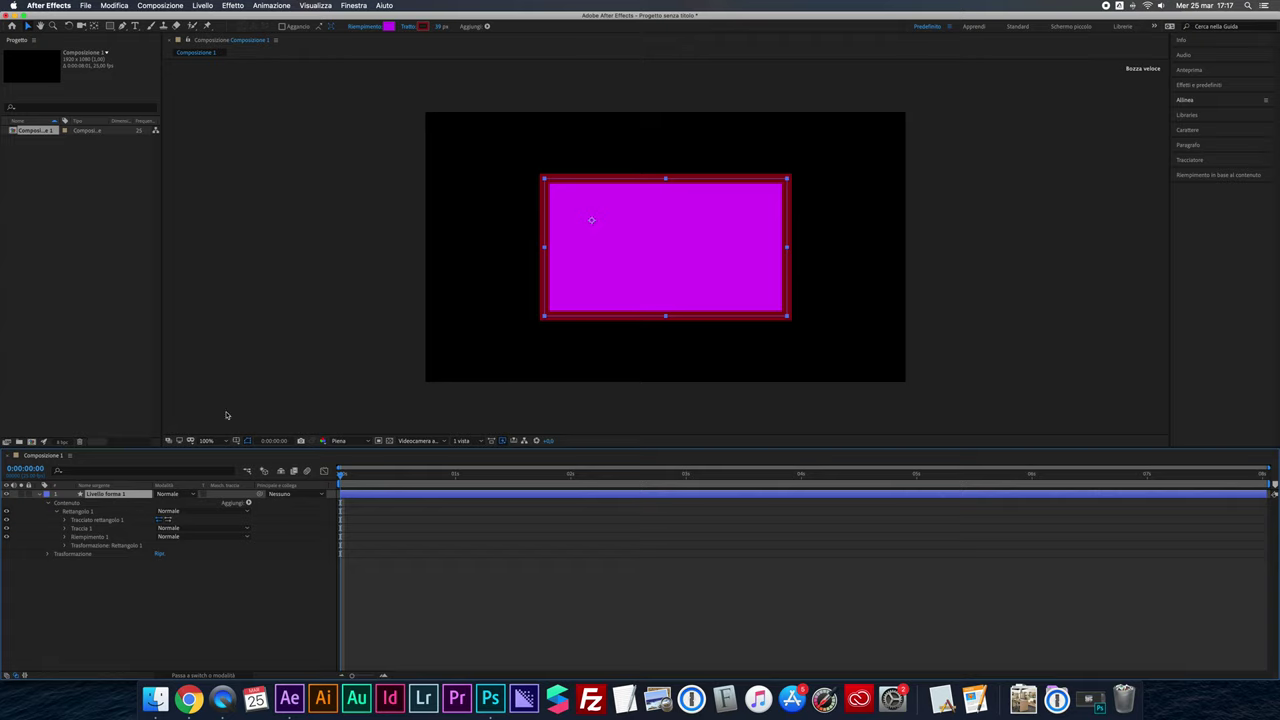
With Tool Creates Shape enabled, draw a tall narrow rectangle left of the first.
left_click(110, 25)
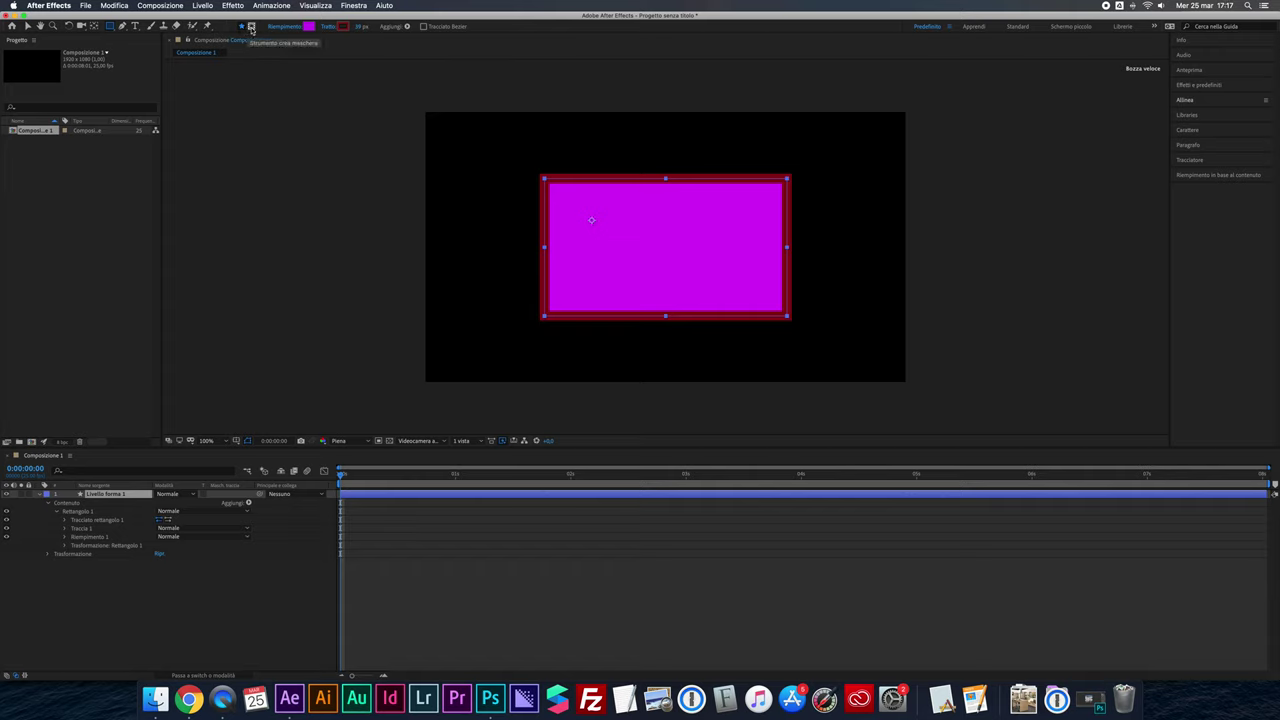
left_click(242, 27)
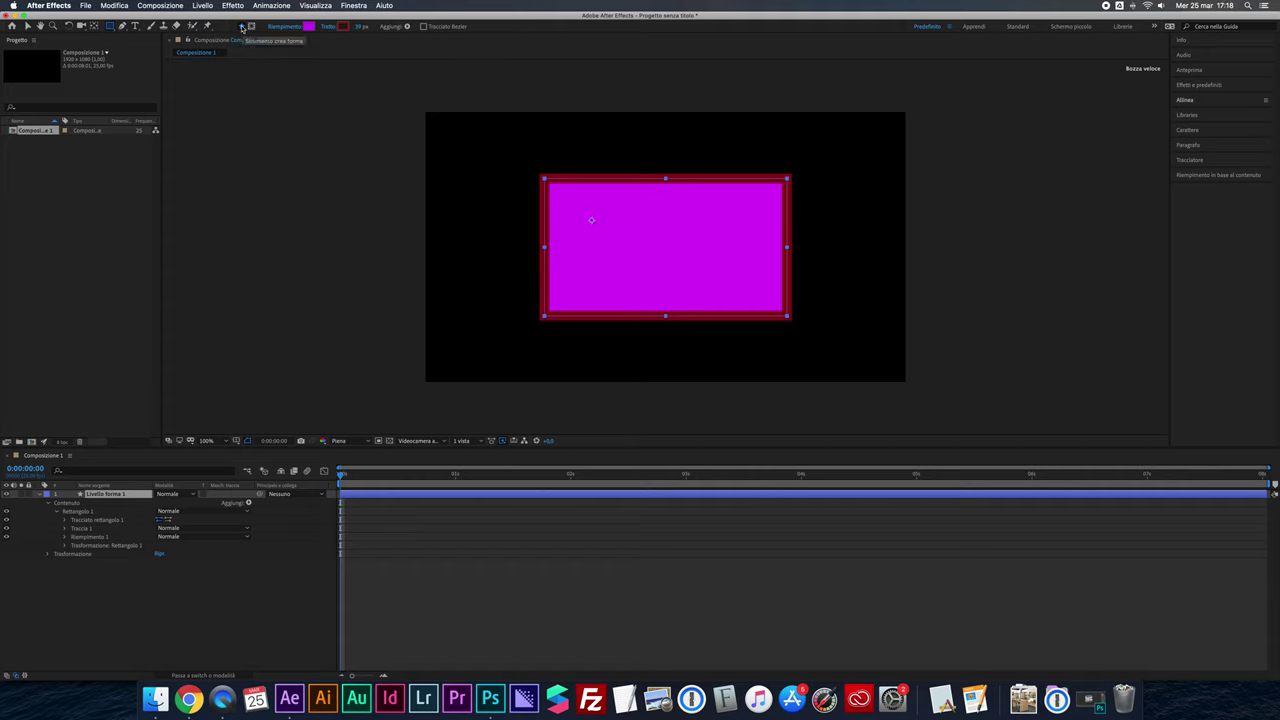
left_click(242, 27)
left_click_drag(455, 156, 498, 310)
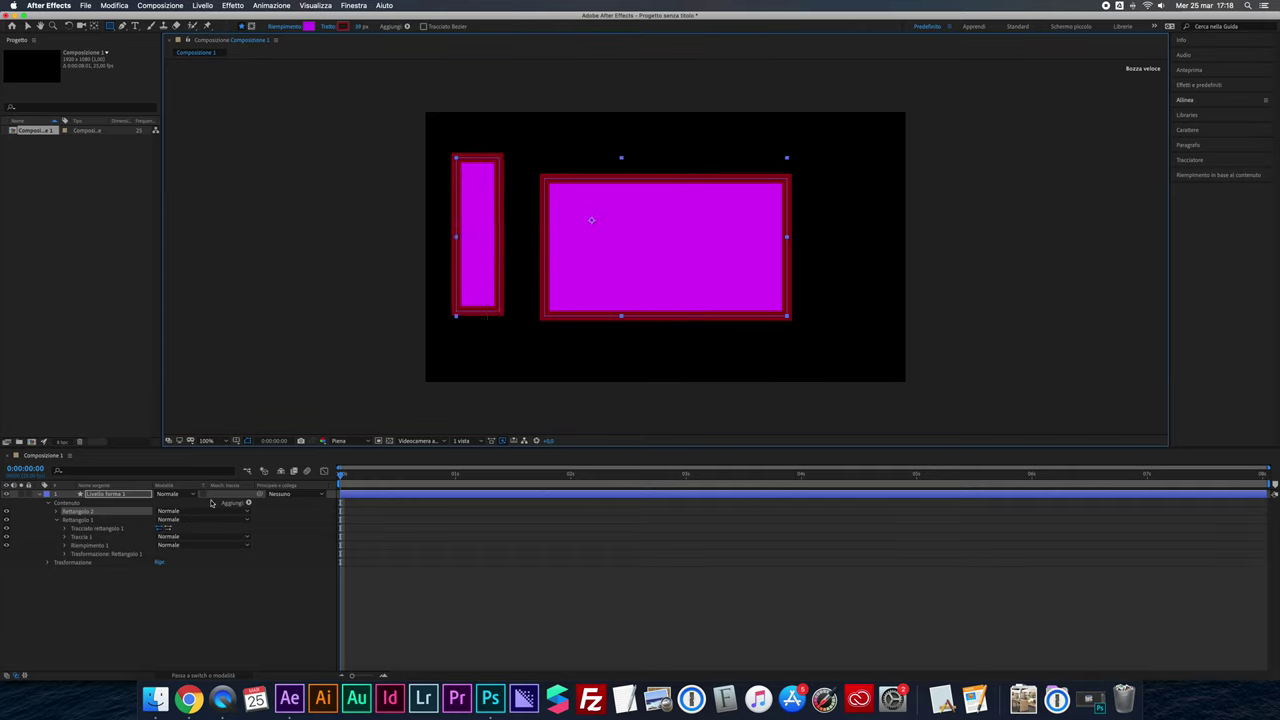
Collapse Rettangolo 1, select the new Rettangolo 2 group, and zoom the view to 200%.
left_click(99, 497)
left_click(57, 520)
left_click(80, 511)
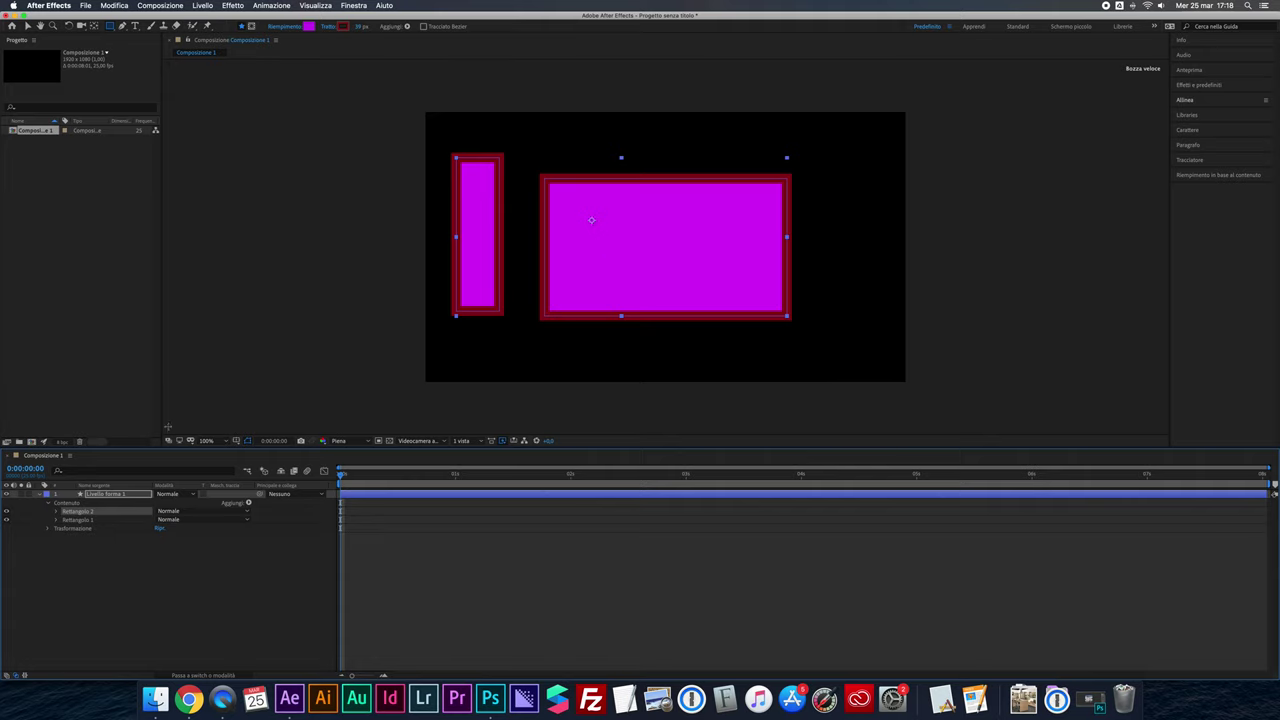
key("period")
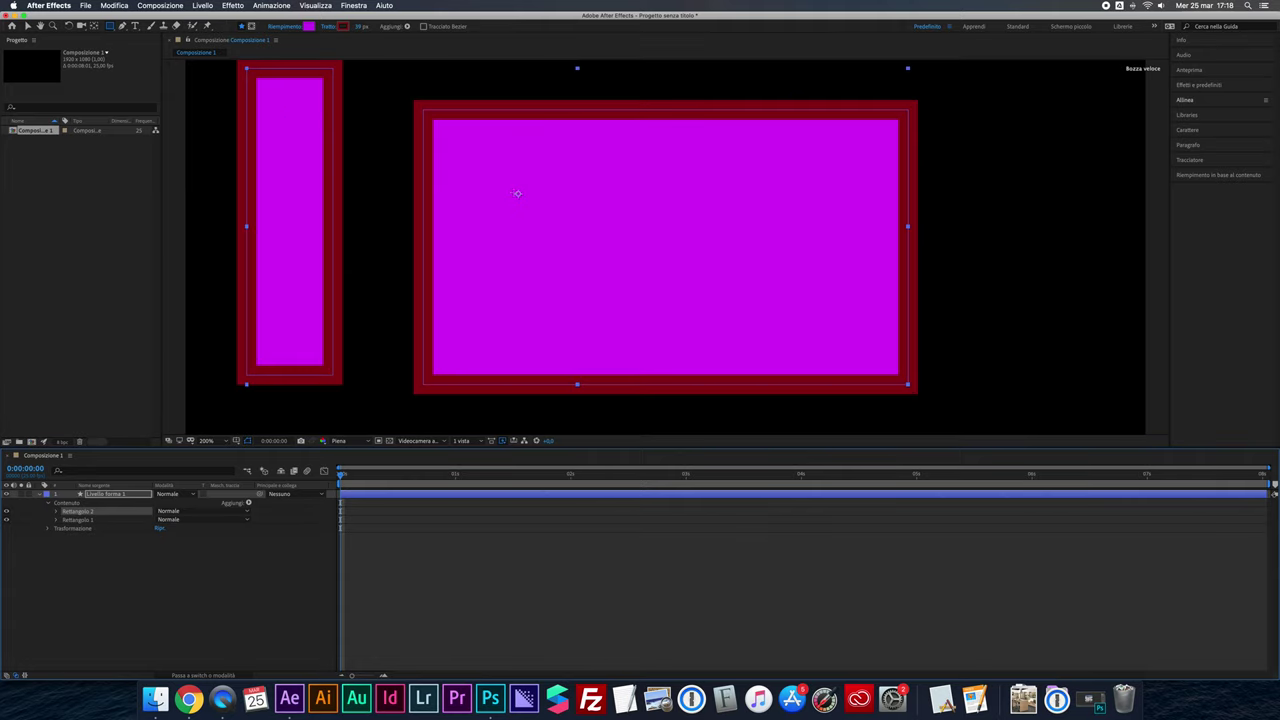
Zoom the viewer to 50% and bring up the fill colour picker, leaving the label colour unchanged.
key("comma")
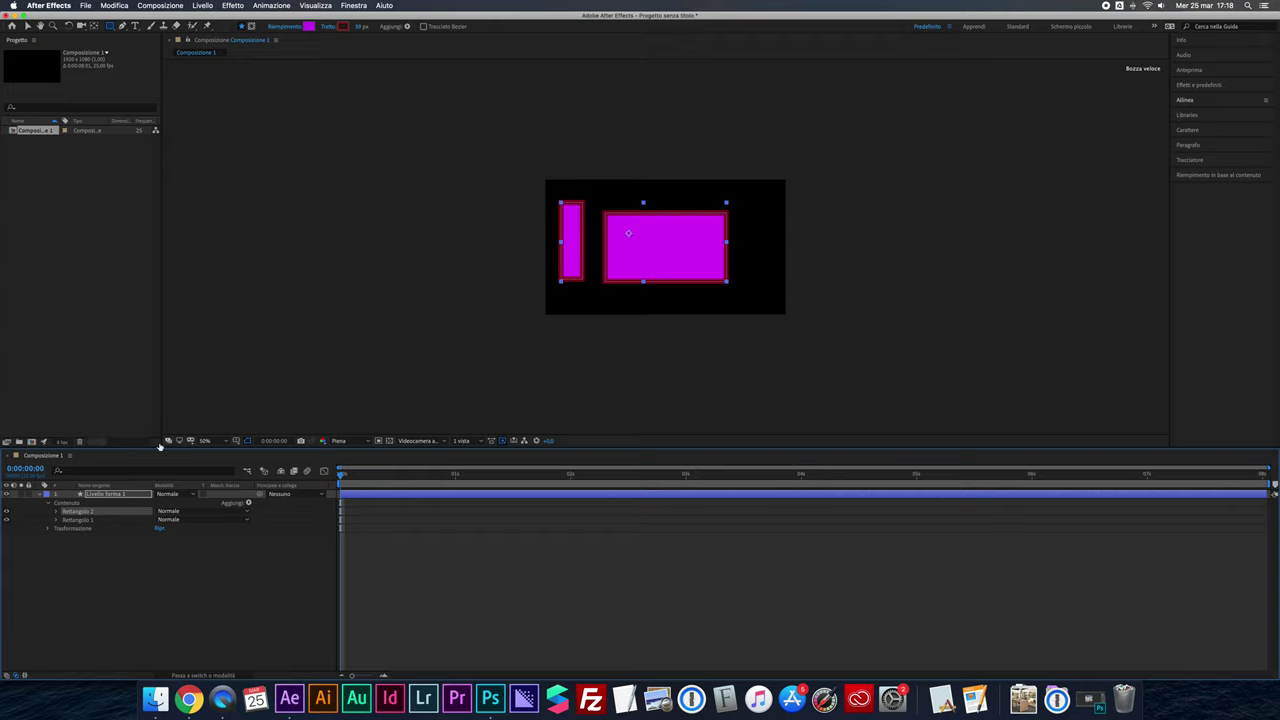
left_click(46, 495)
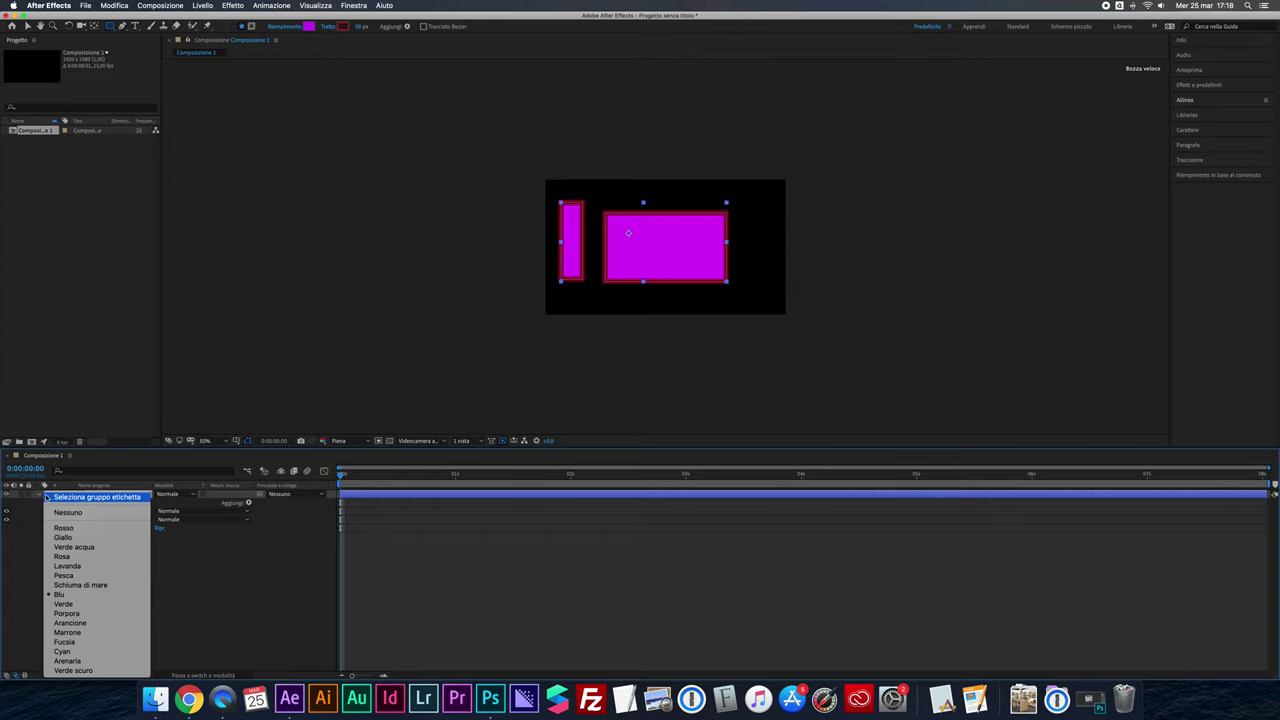
left_click(50, 497)
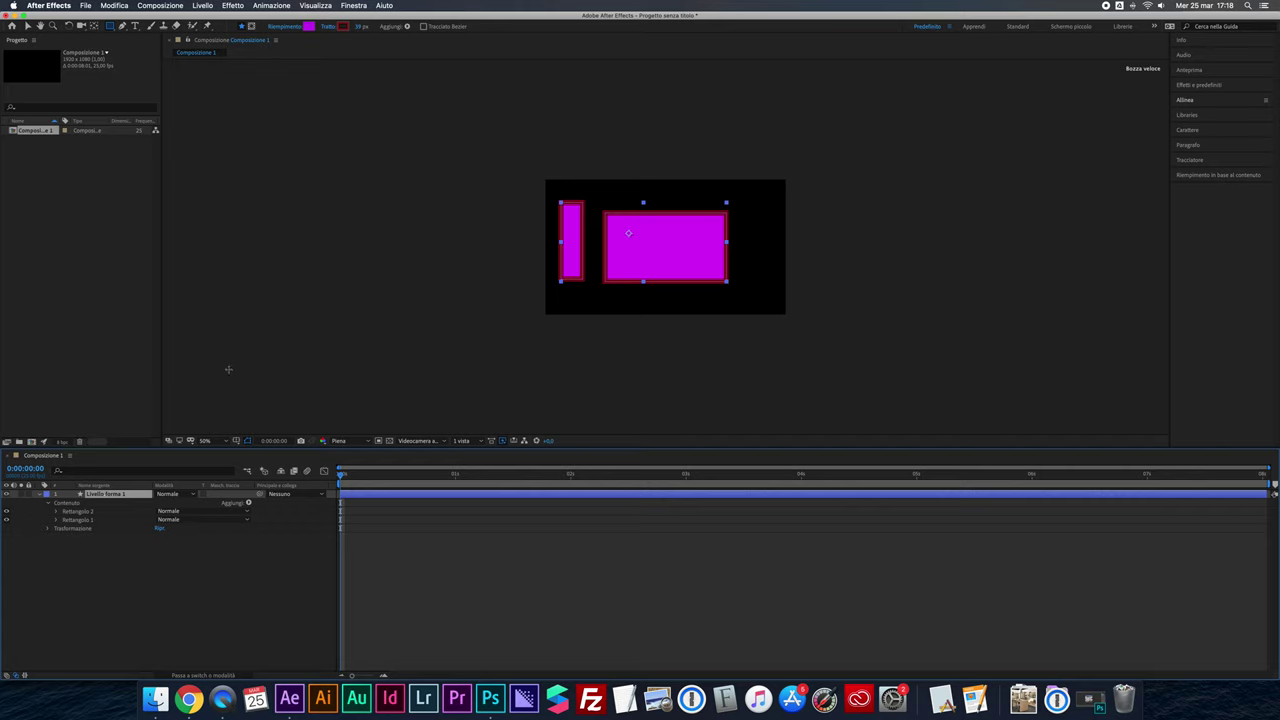
left_click(310, 26)
Set both rectangles' fill to a very light, almost white pink.
left_click(558, 302)
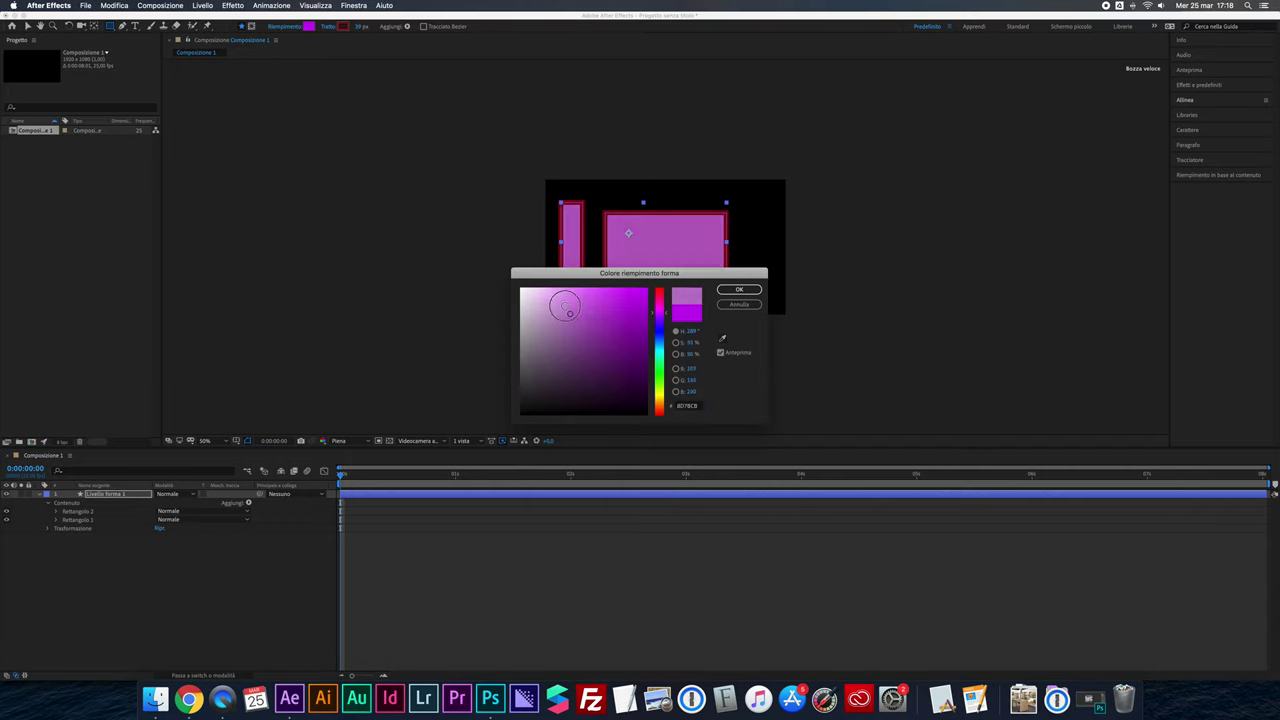
left_click(538, 293)
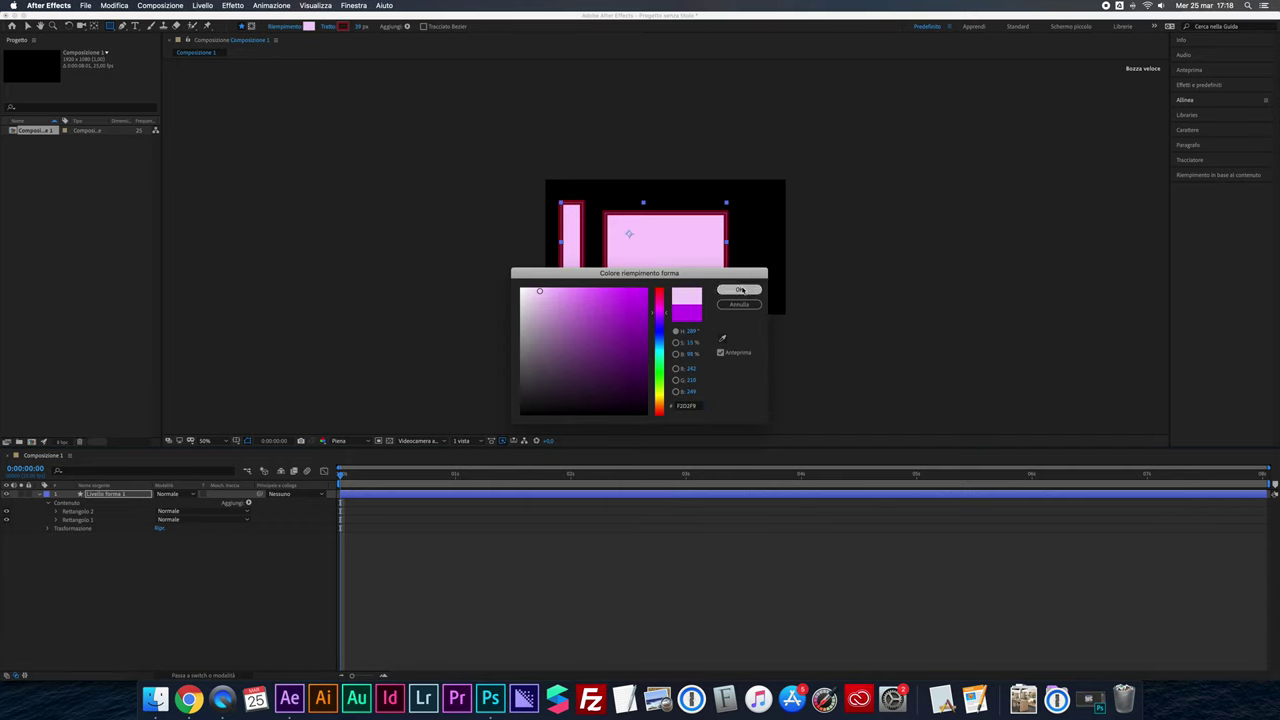
left_click(739, 289)
Set both rectangles' outline colour to blue 346DB2.
left_click(343, 26)
left_click(593, 296)
left_click(658, 340)
left_click(610, 326)
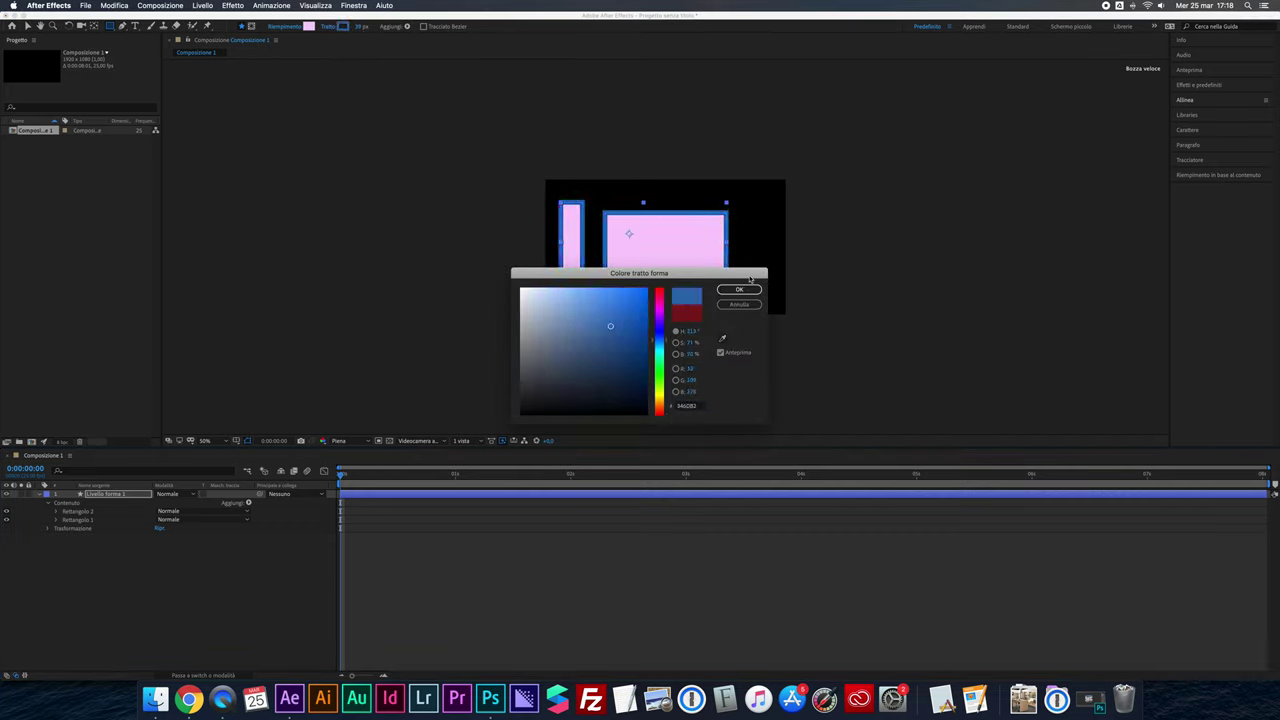
key("Return")
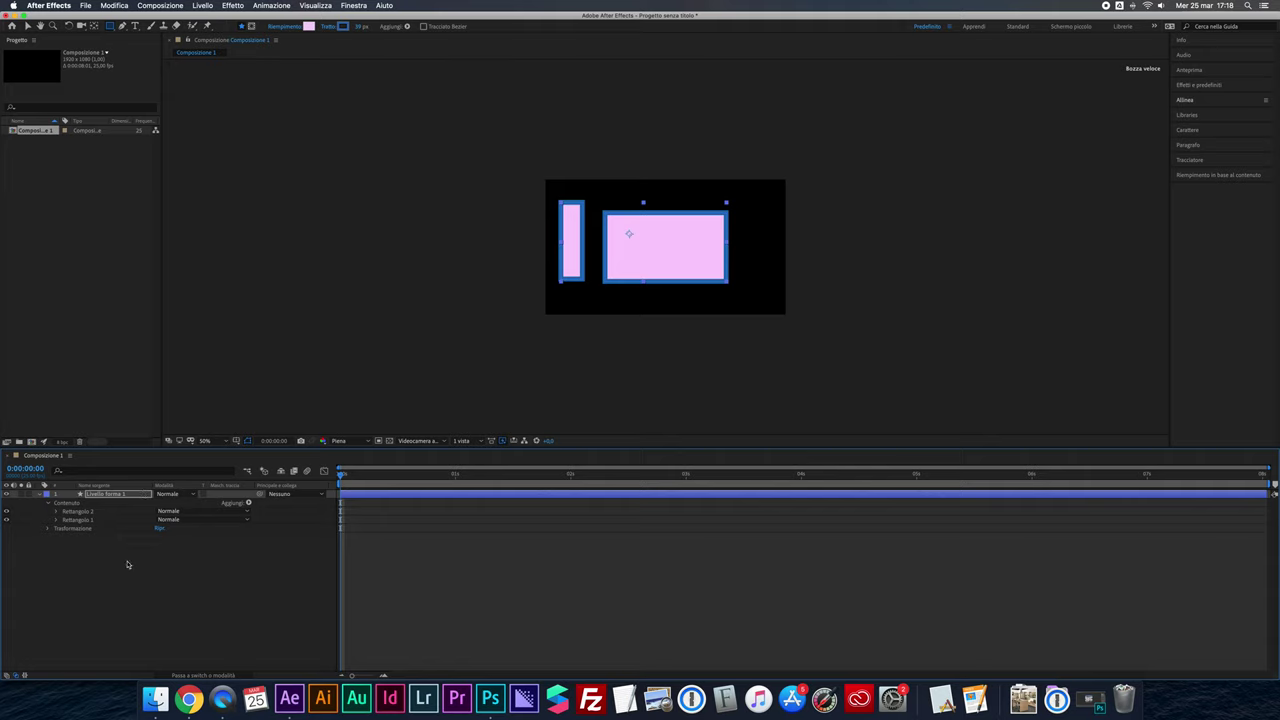
Give the Rettangolo 2 group its own magenta fill.
left_click(87, 513)
left_click(57, 512)
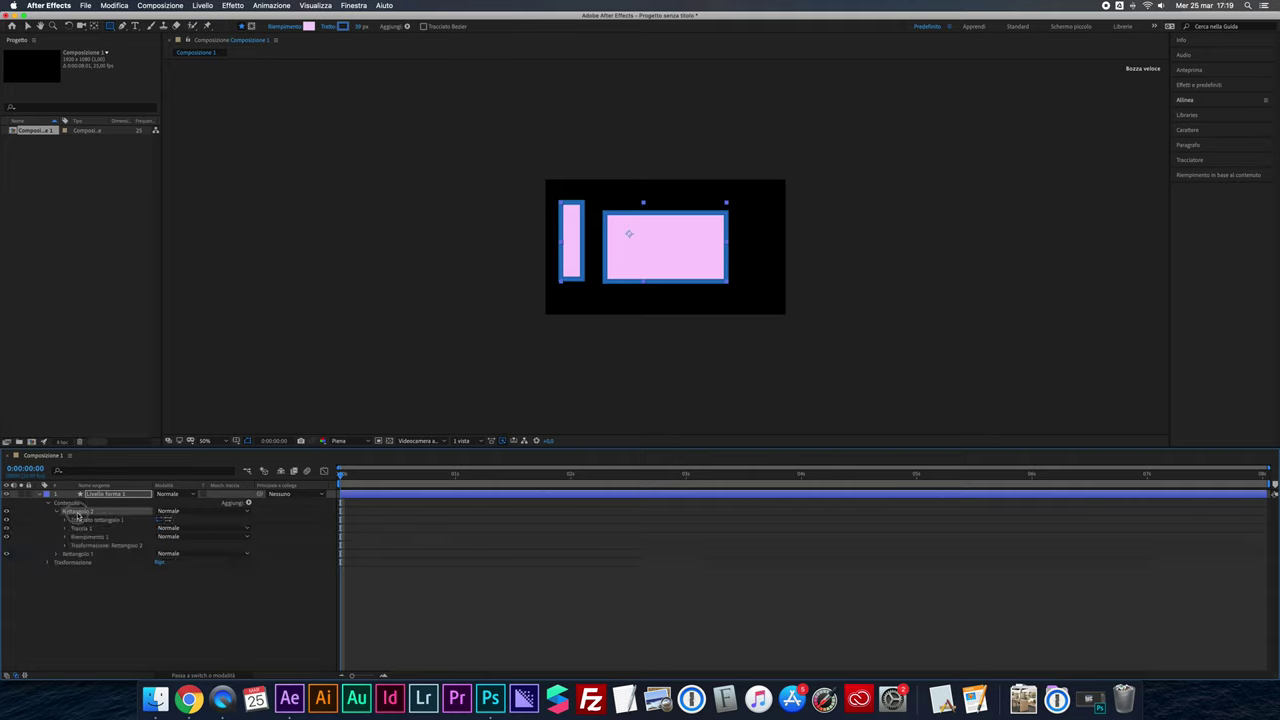
left_click(309, 26)
mouse_move(606, 339)
left_mouse_down()
mouse_move(525, 337)
mouse_move(646, 289)
left_mouse_up()
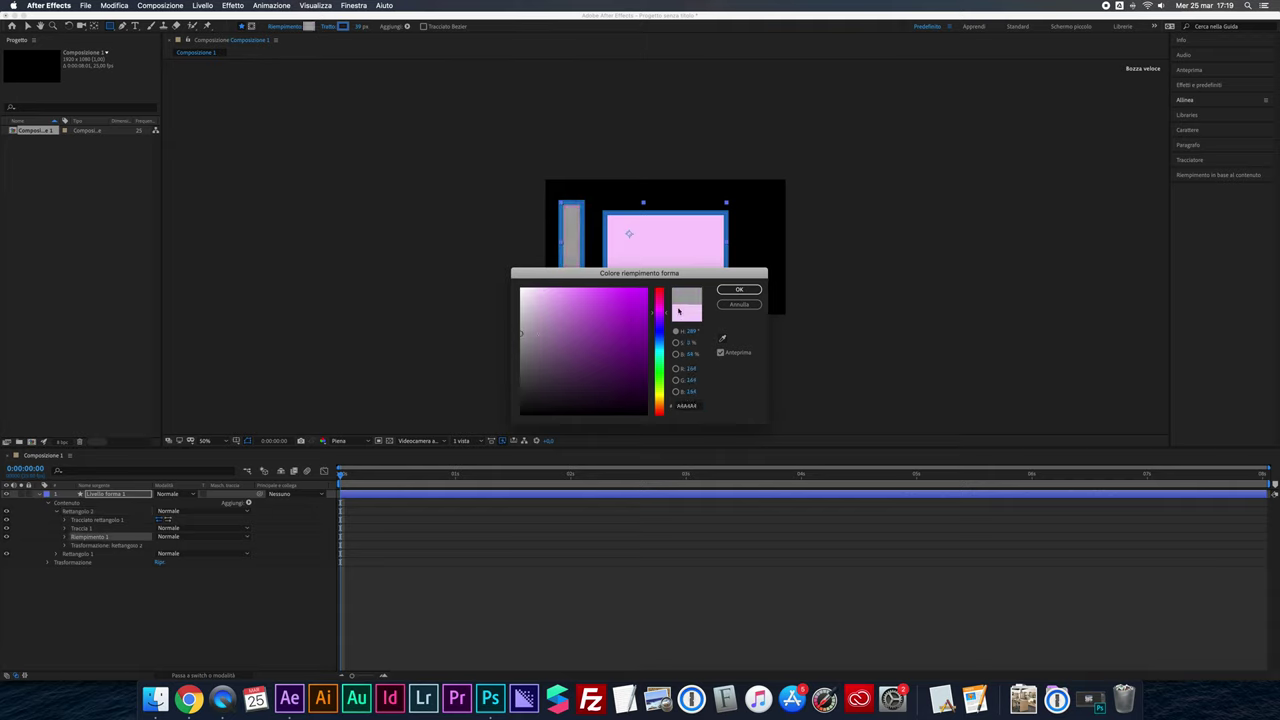
left_click(739, 290)
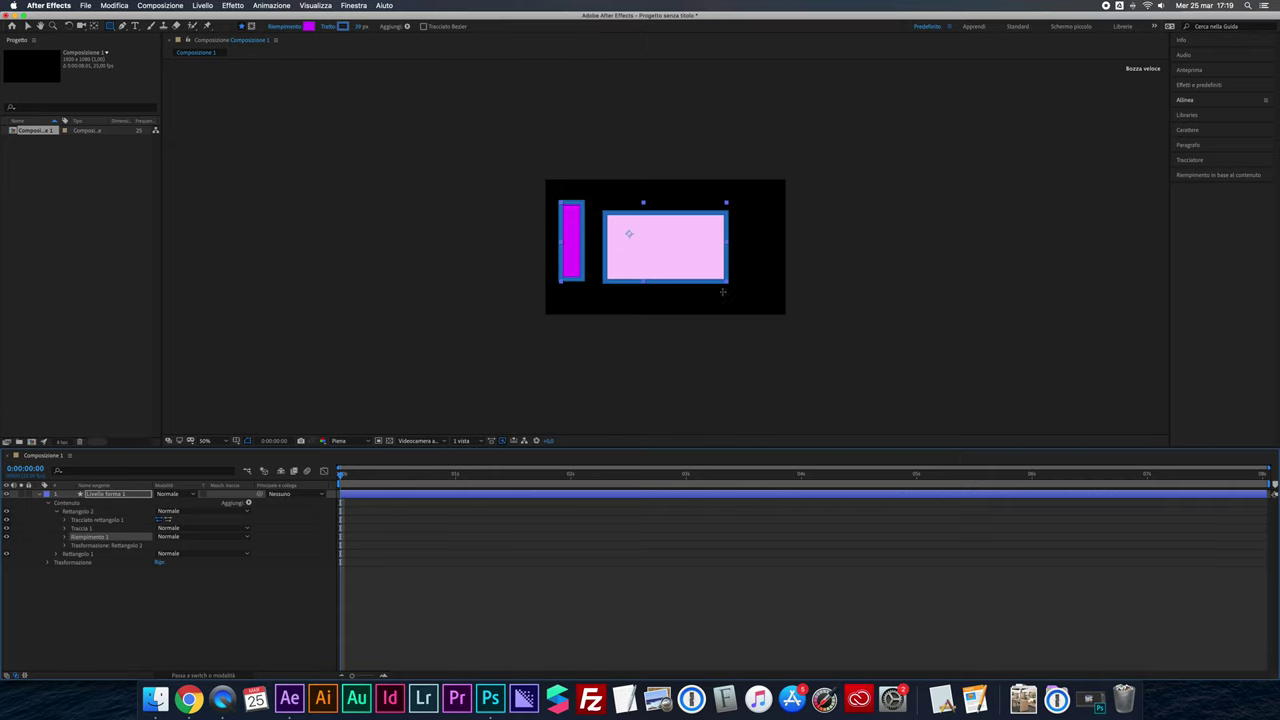
Make Rettangolo 2's outline white and thinner, then deselect everything with the Selection tool.
left_click(343, 26)
left_click_drag(600, 289, 521, 289)
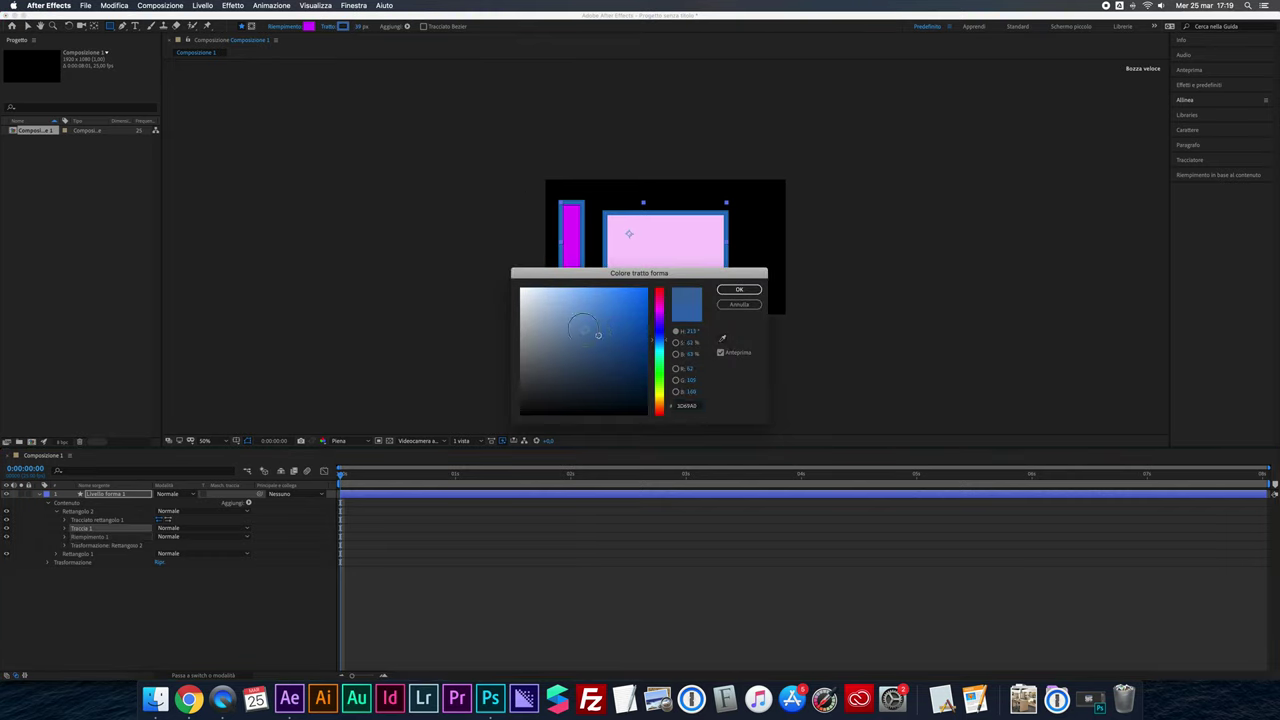
key("Escape")
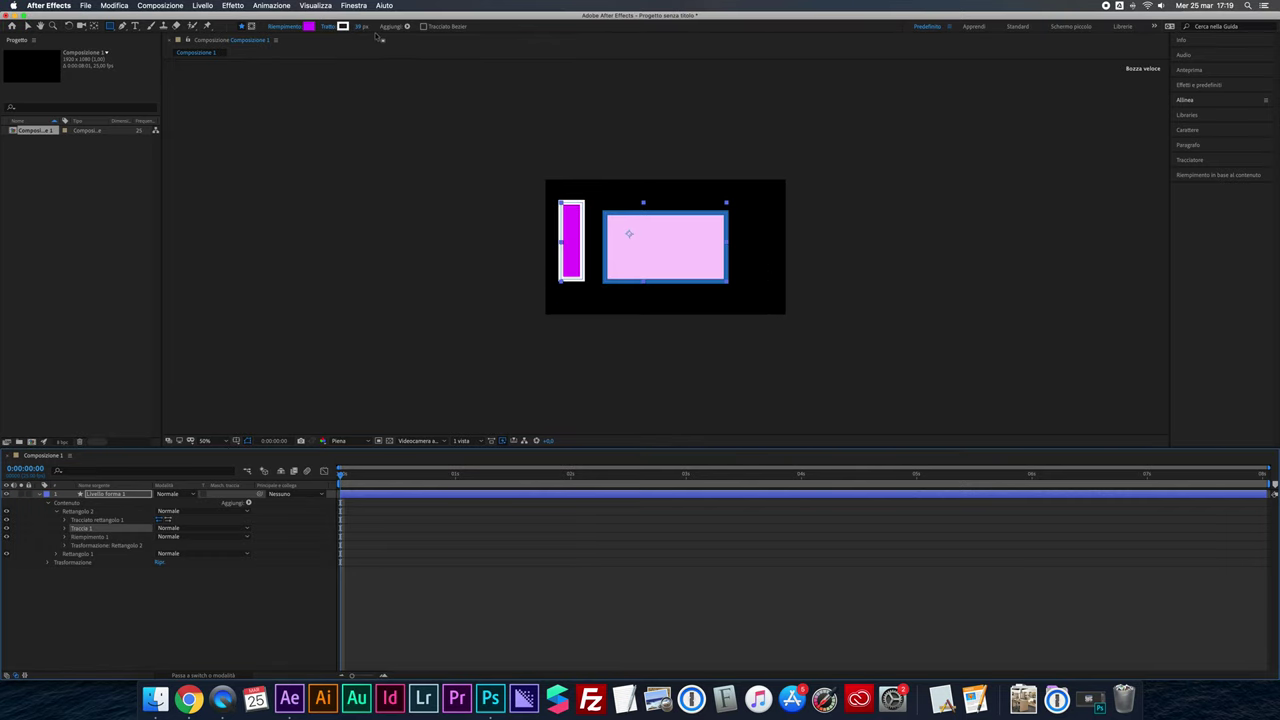
left_click_drag(359, 30, 350, 27)
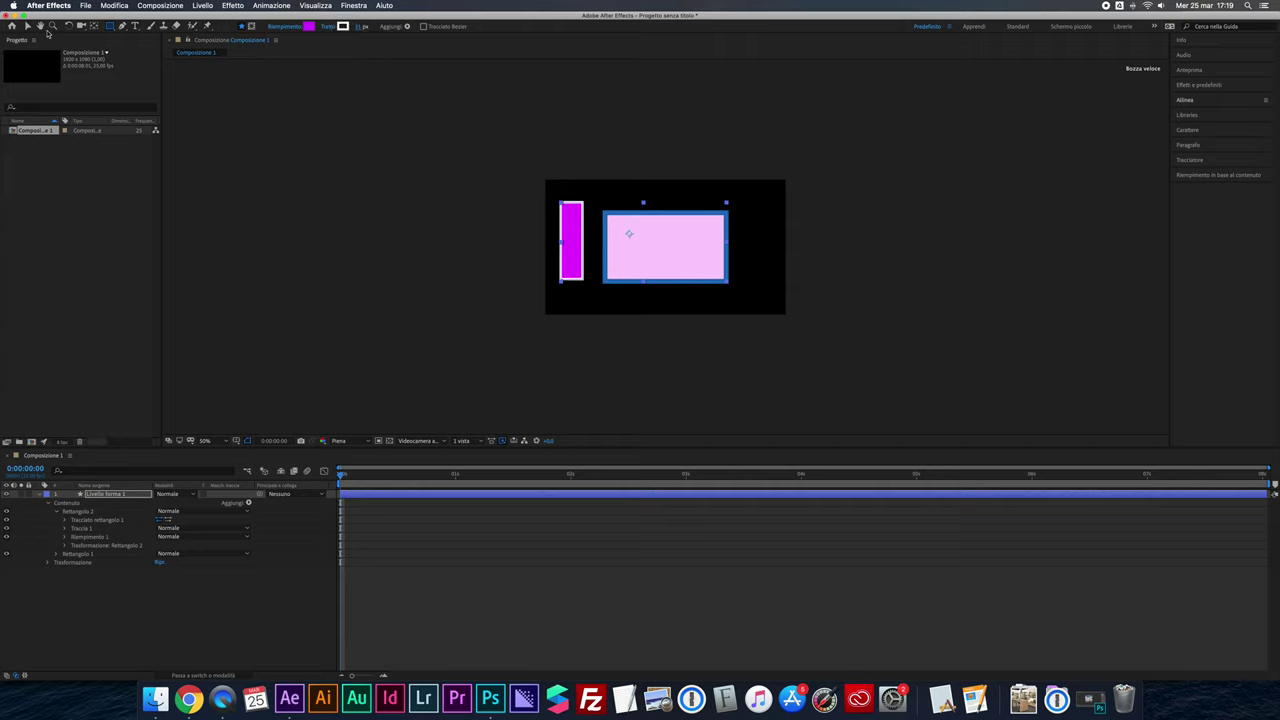
left_click(26, 26)
left_click(320, 190)
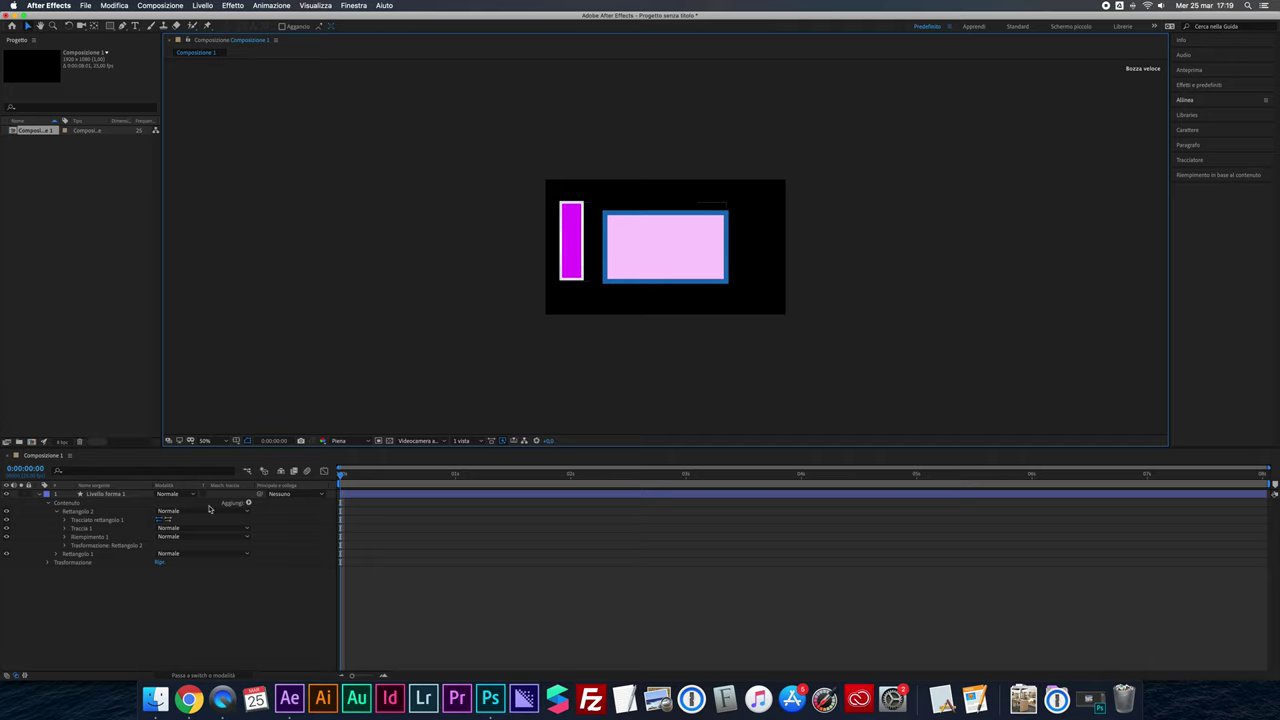
left_click(88, 497)
key("Delete")
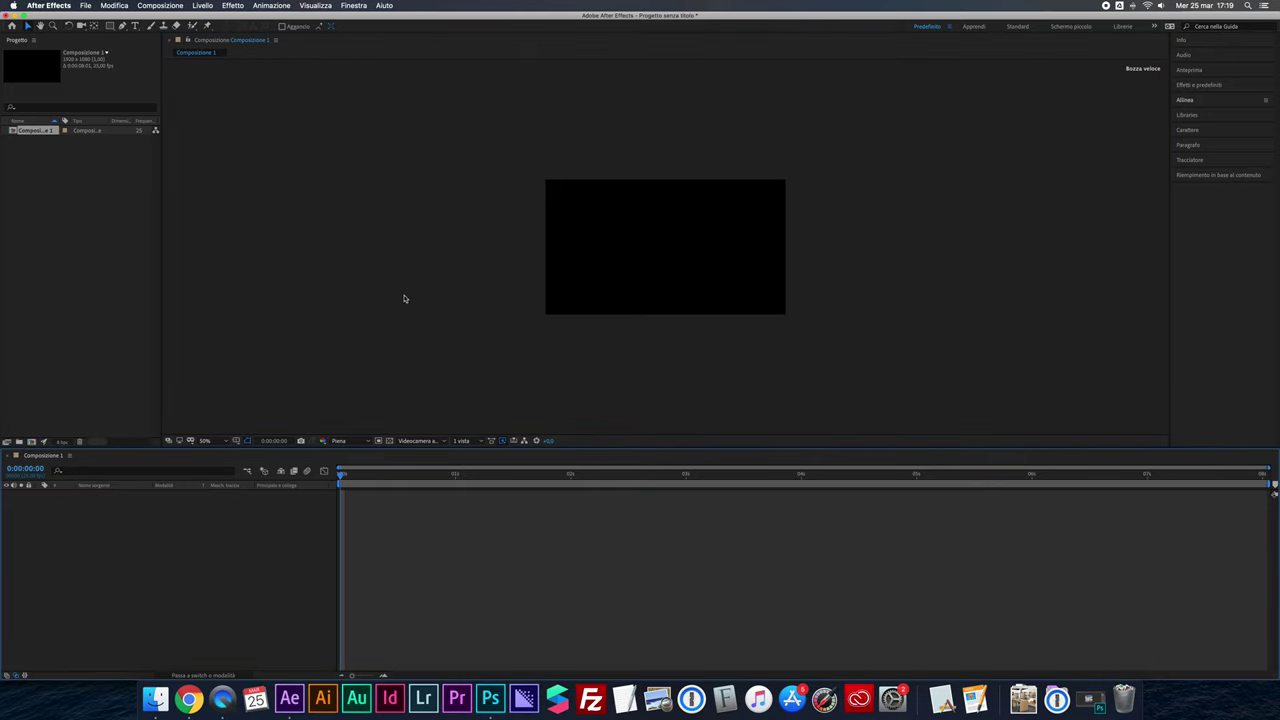
key("period")
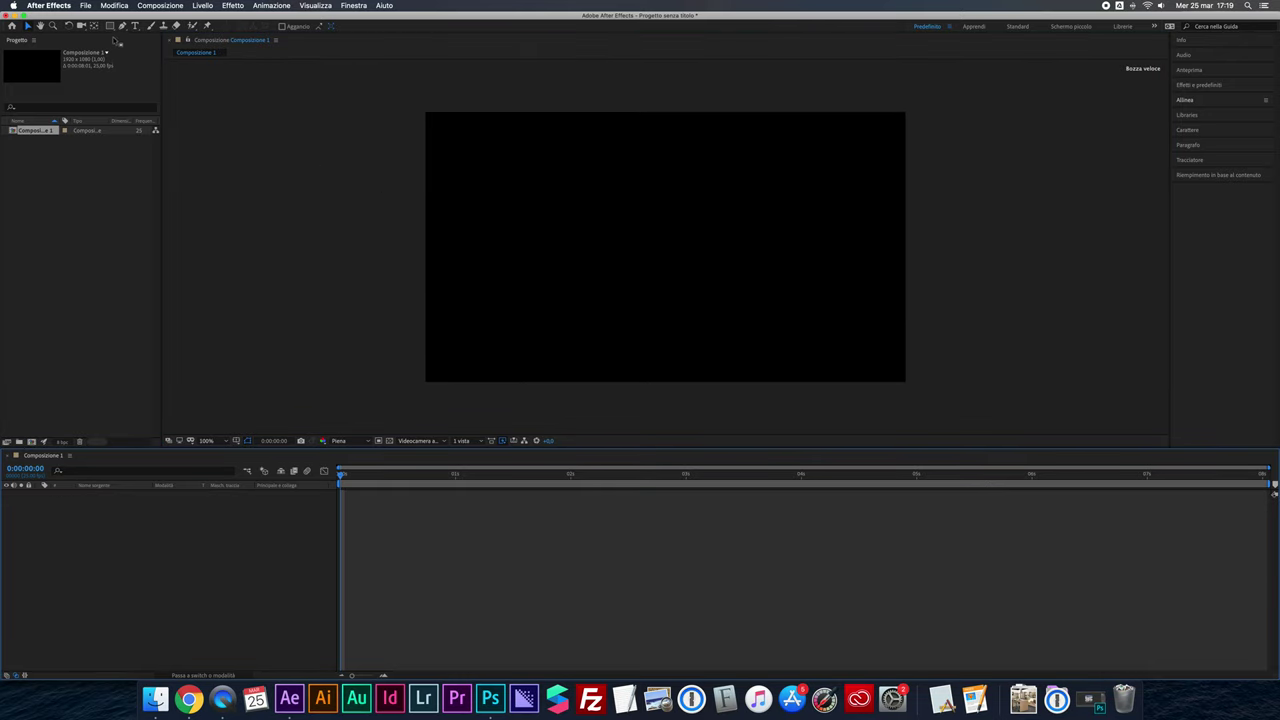
left_click(110, 25)
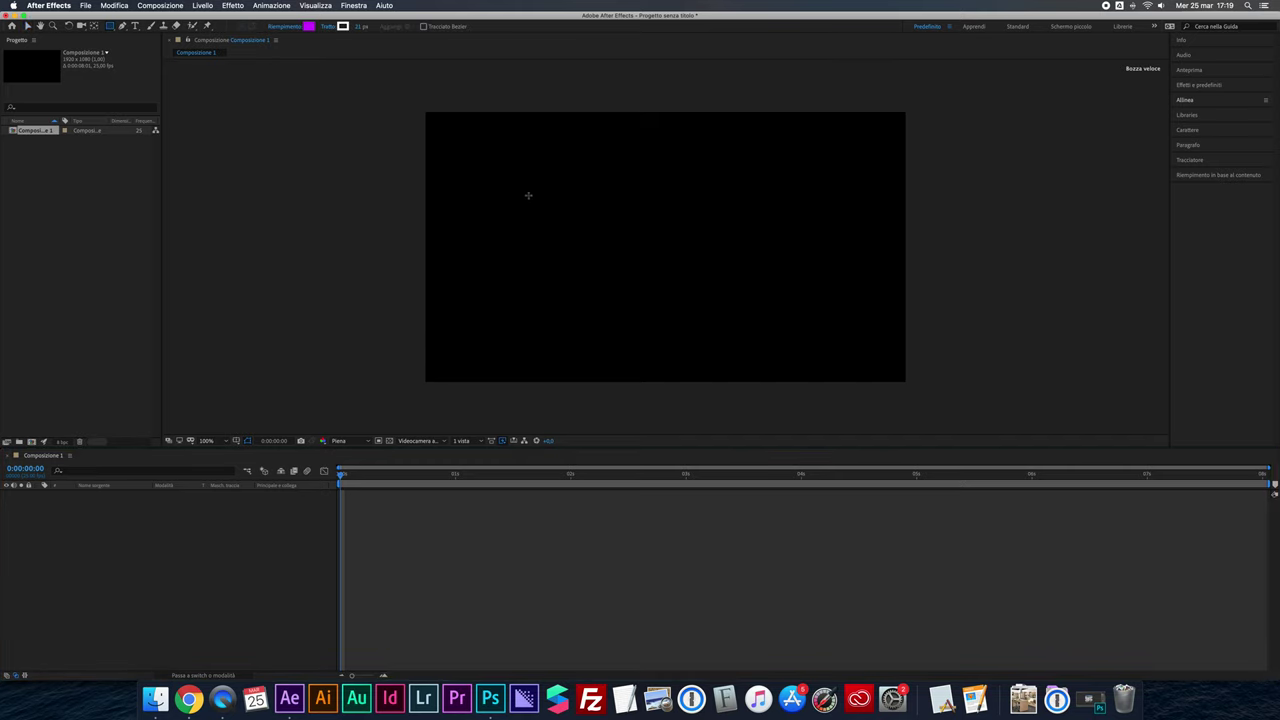
left_click_drag(472, 158, 575, 229)
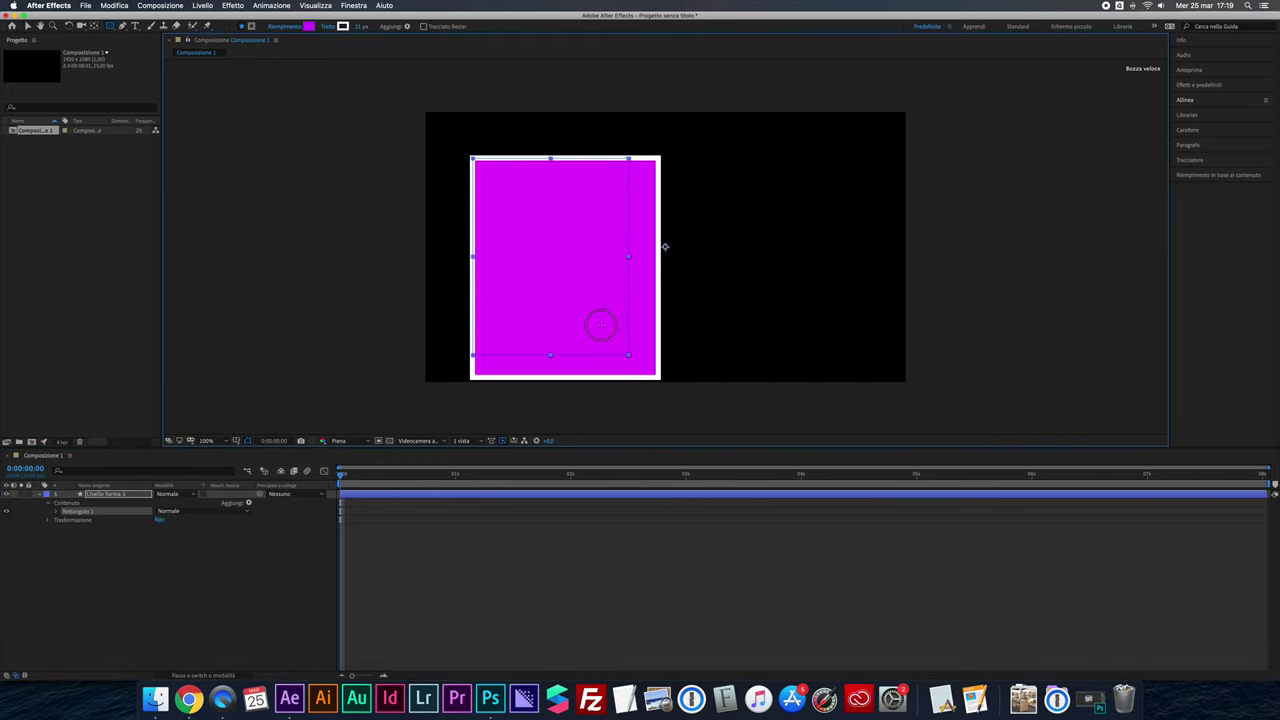
left_click_drag(640, 182, 583, 241)
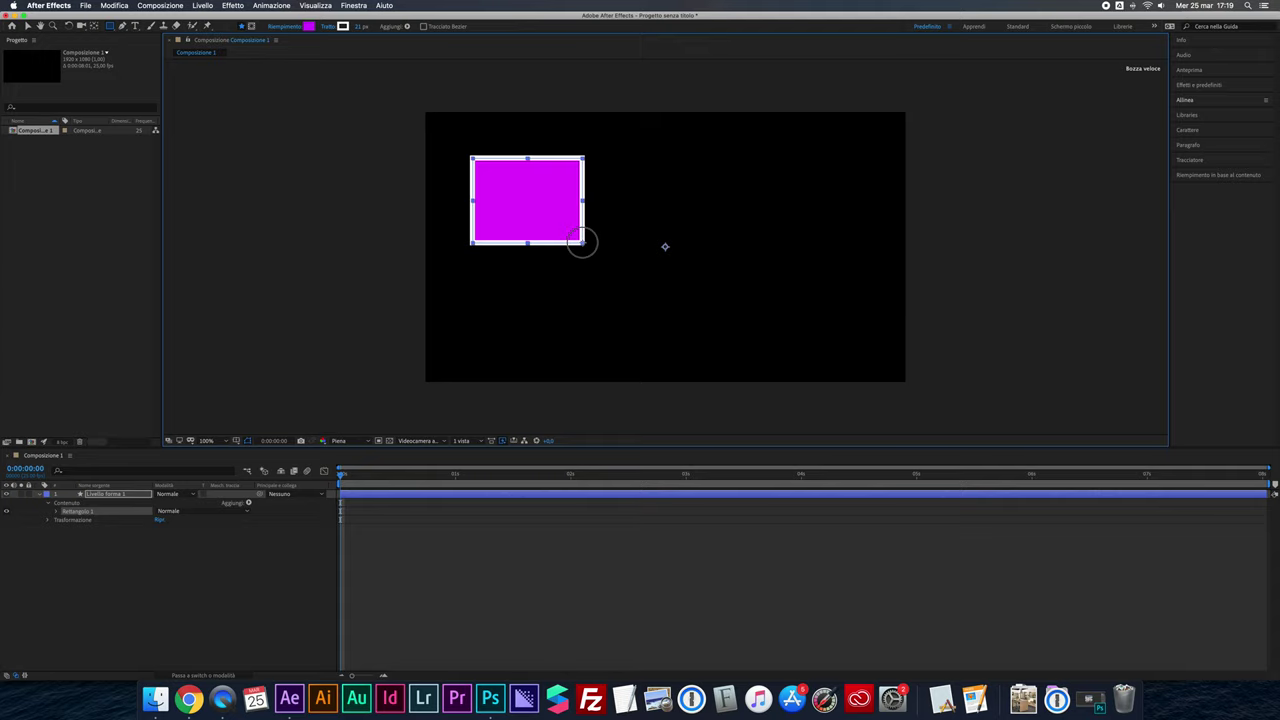
key("comma")
mouse_move(651, 215)
left_mouse_down()
mouse_move(715, 290)
mouse_move(734, 272)
left_mouse_up()
key("super+z")
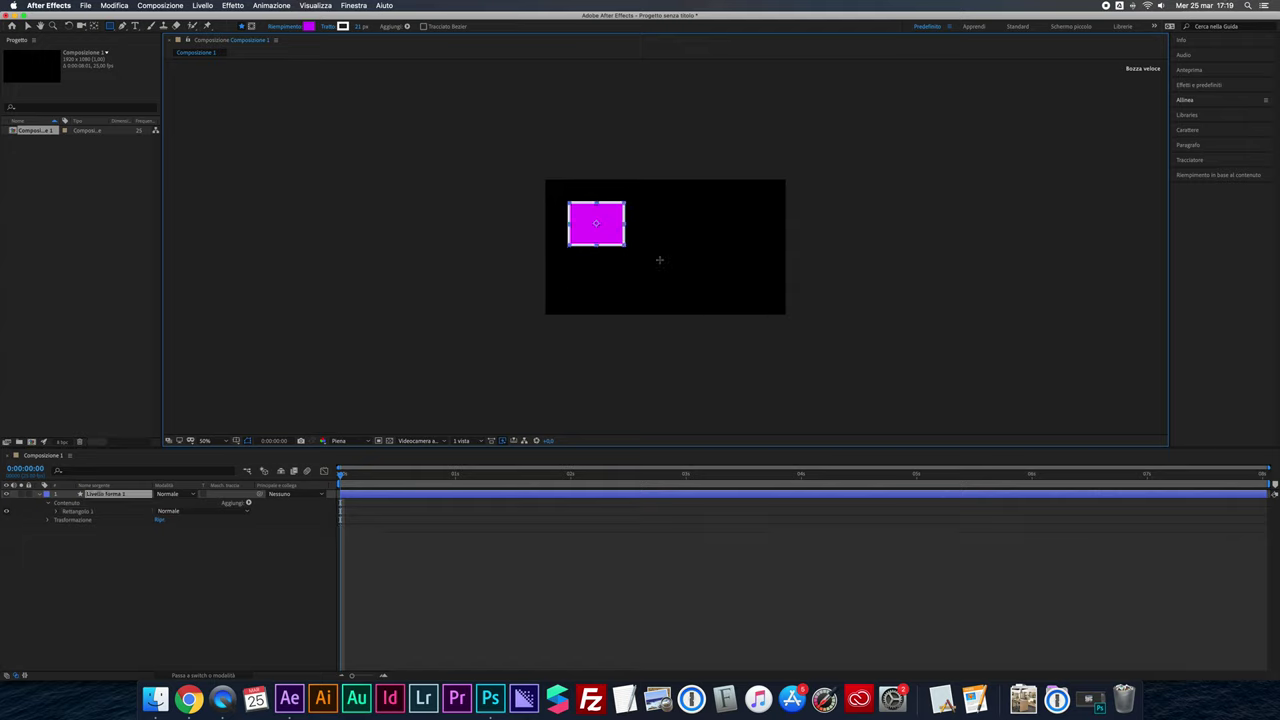
key("super+z")
left_click(111, 26)
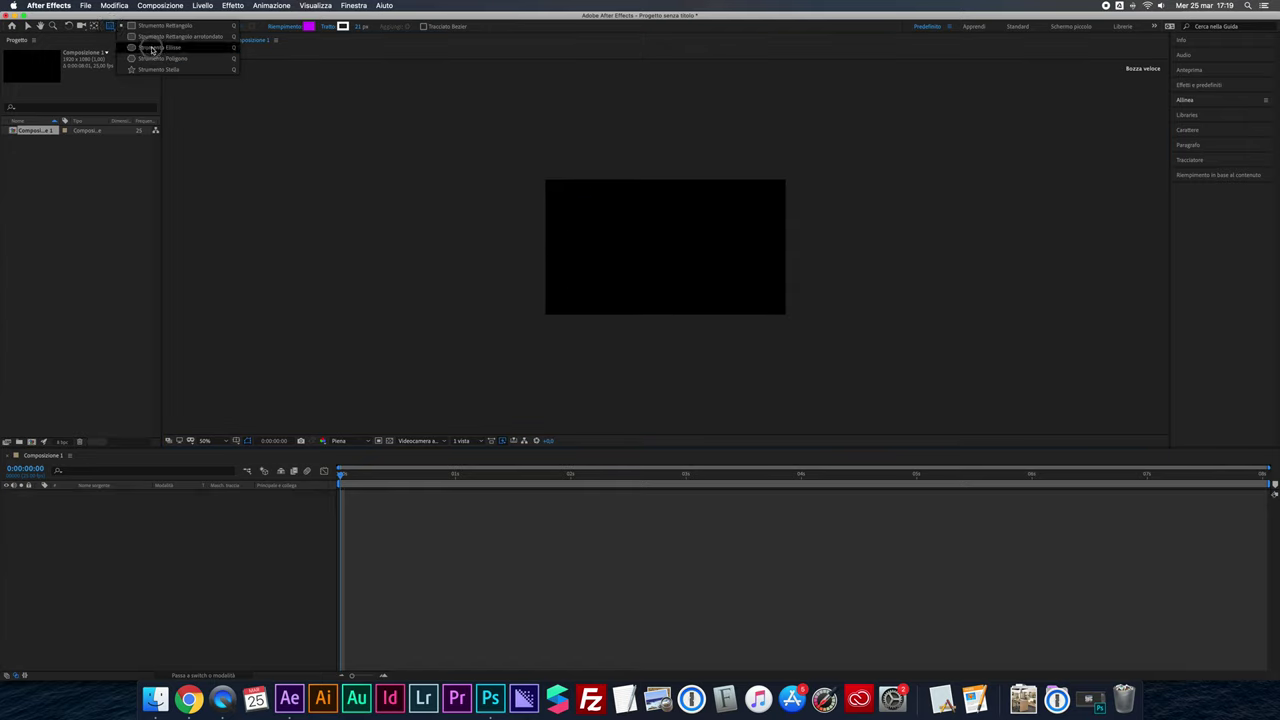
Draw a trial magenta circle with the Ellipse tool, then delete it.
left_click(152, 48)
mouse_move(571, 211)
left_mouse_down()
mouse_move(625, 282)
mouse_move(637, 251)
mouse_move(661, 269)
mouse_move(644, 254)
left_mouse_up()
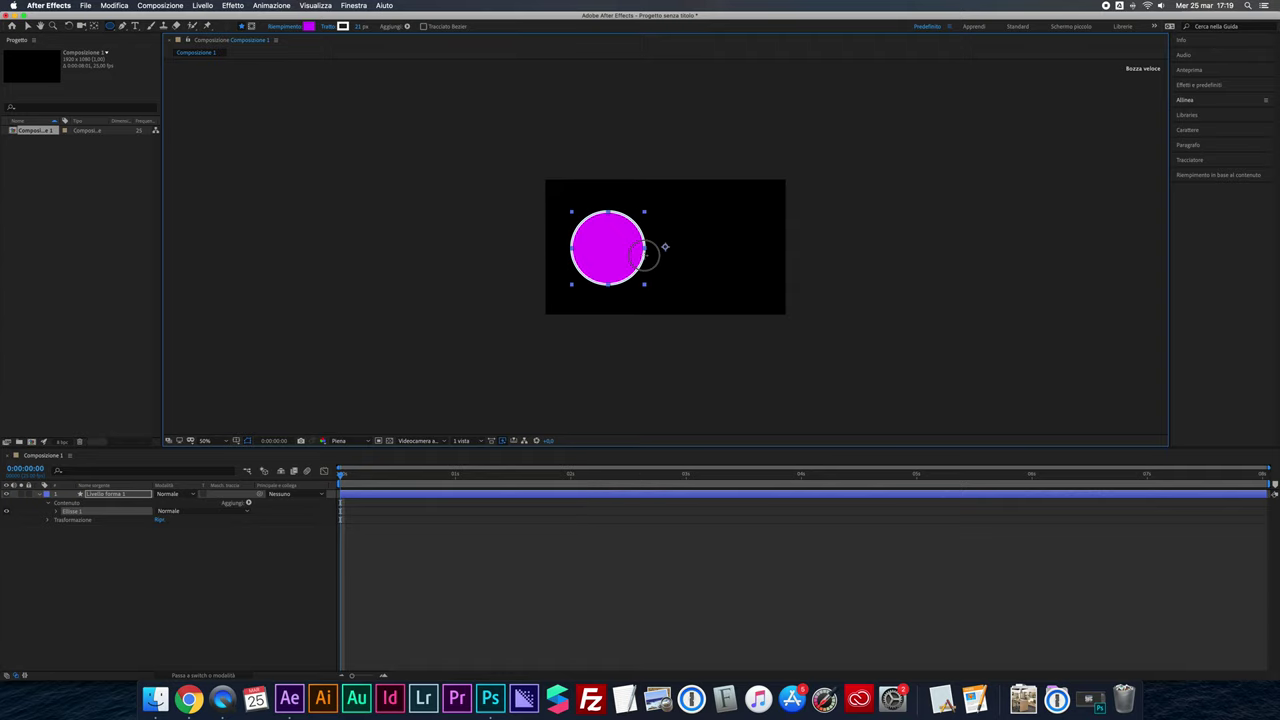
key("Delete")
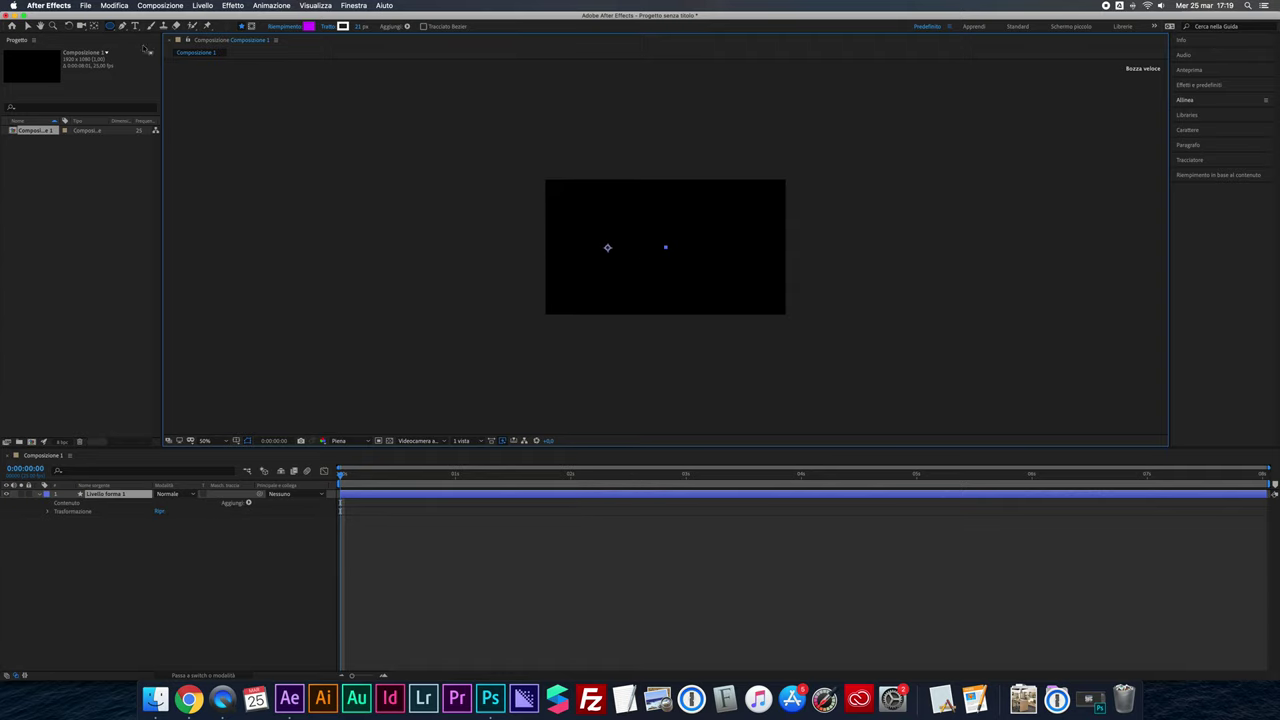
left_click(112, 28)
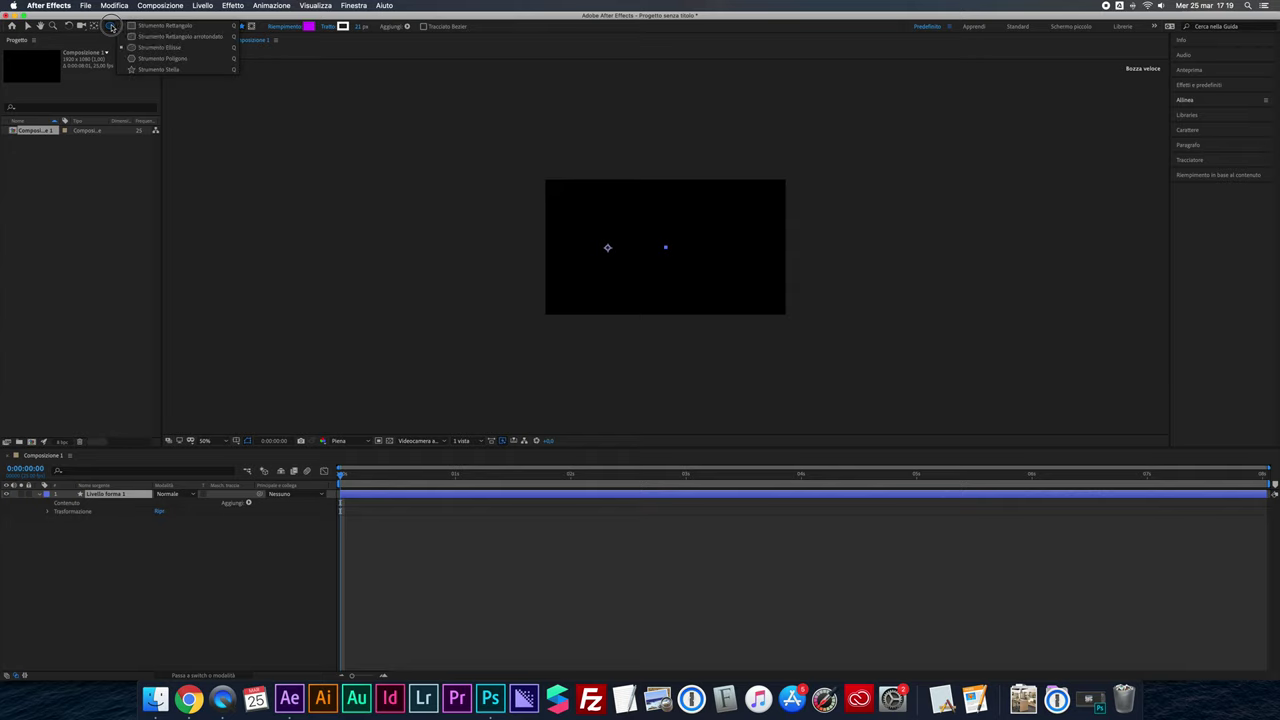
Select the Star tool, return the view to 100% and delete the leftover empty shape layer.
left_click(173, 68)
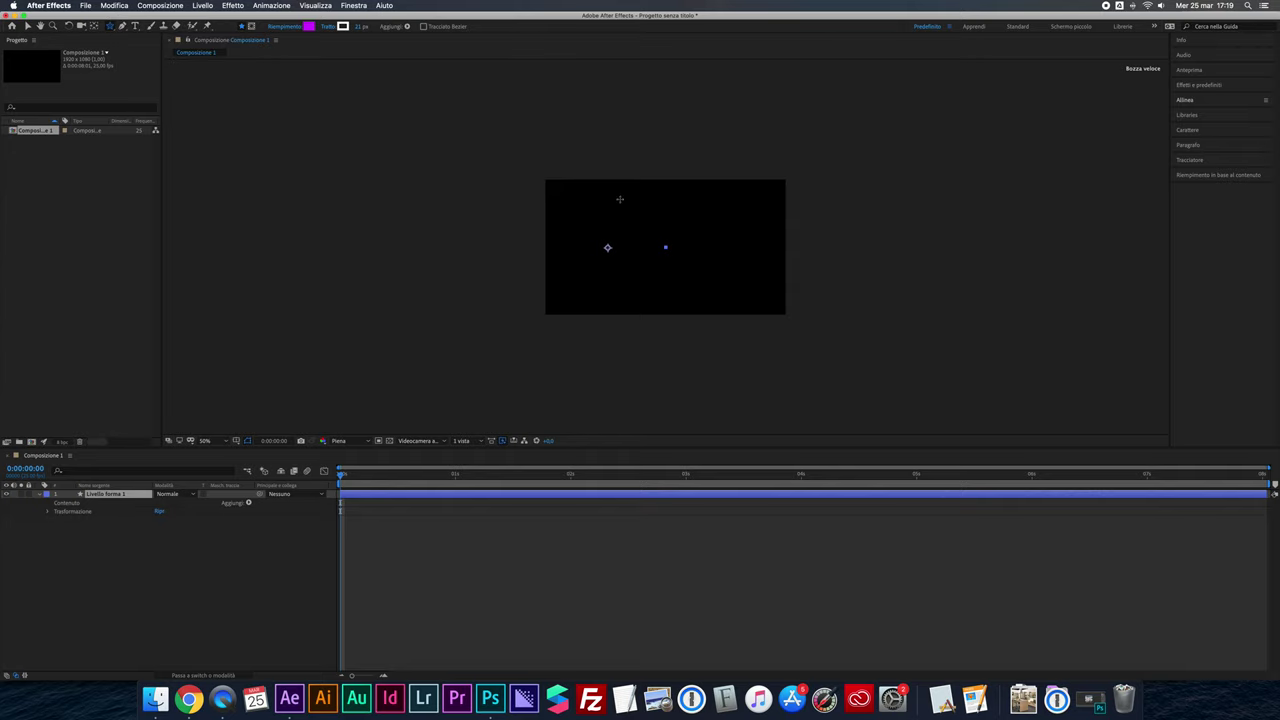
key("/")
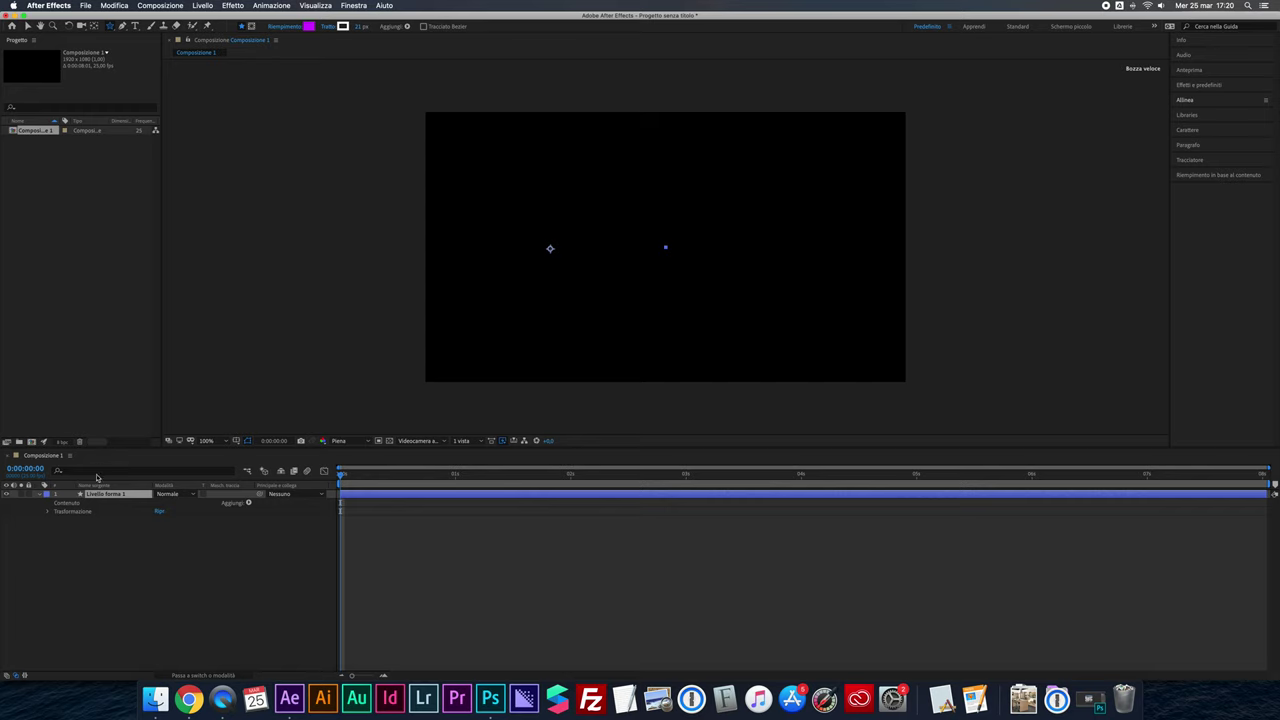
key("Delete")
Start dragging a magenta star in the upper left, trying different point counts and corner roundness.
left_click_drag(565, 182, 633, 226)
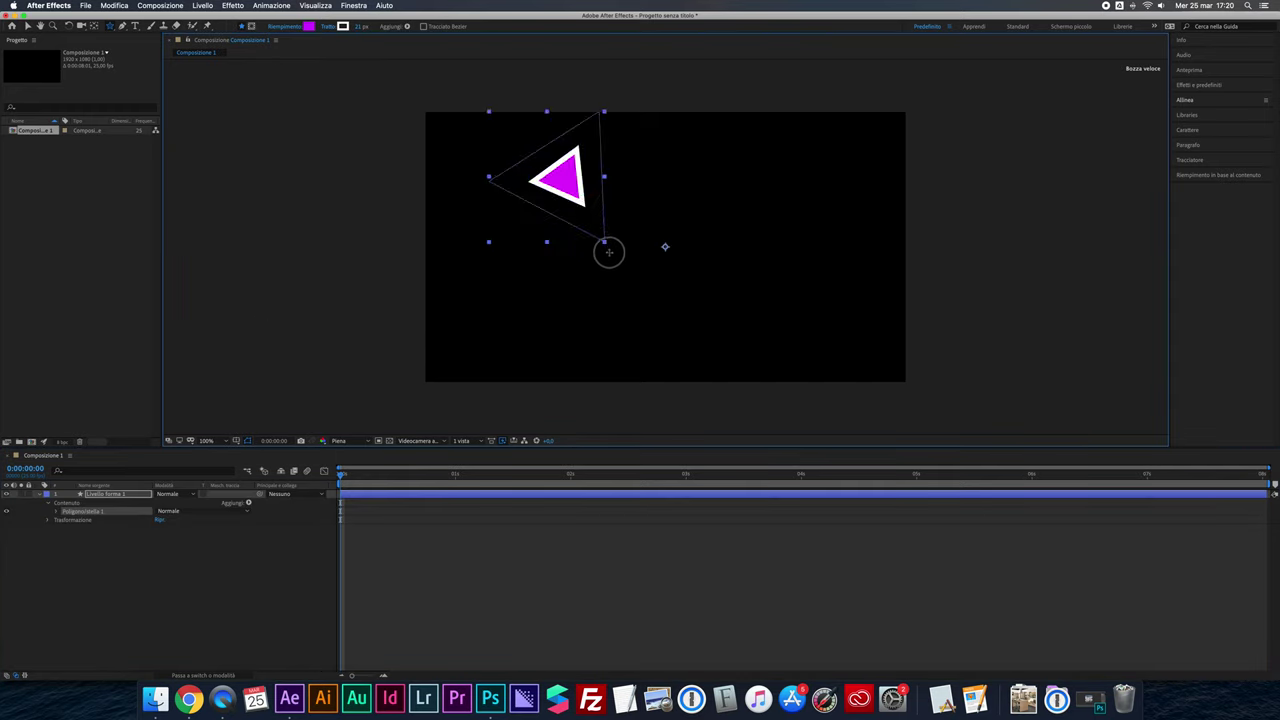
key("Up")
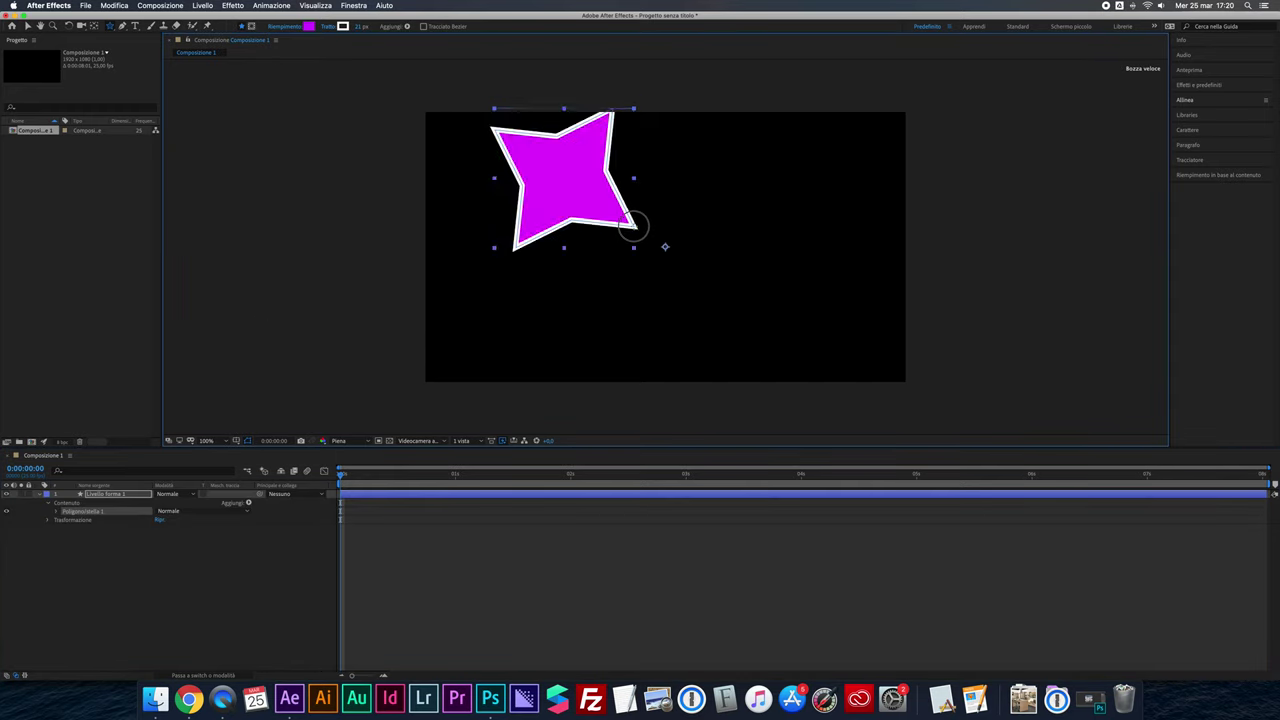
mouse_move(633, 226)
left_mouse_down()
mouse_move(624, 271)
mouse_move(608, 264)
left_mouse_up()
key("Down")
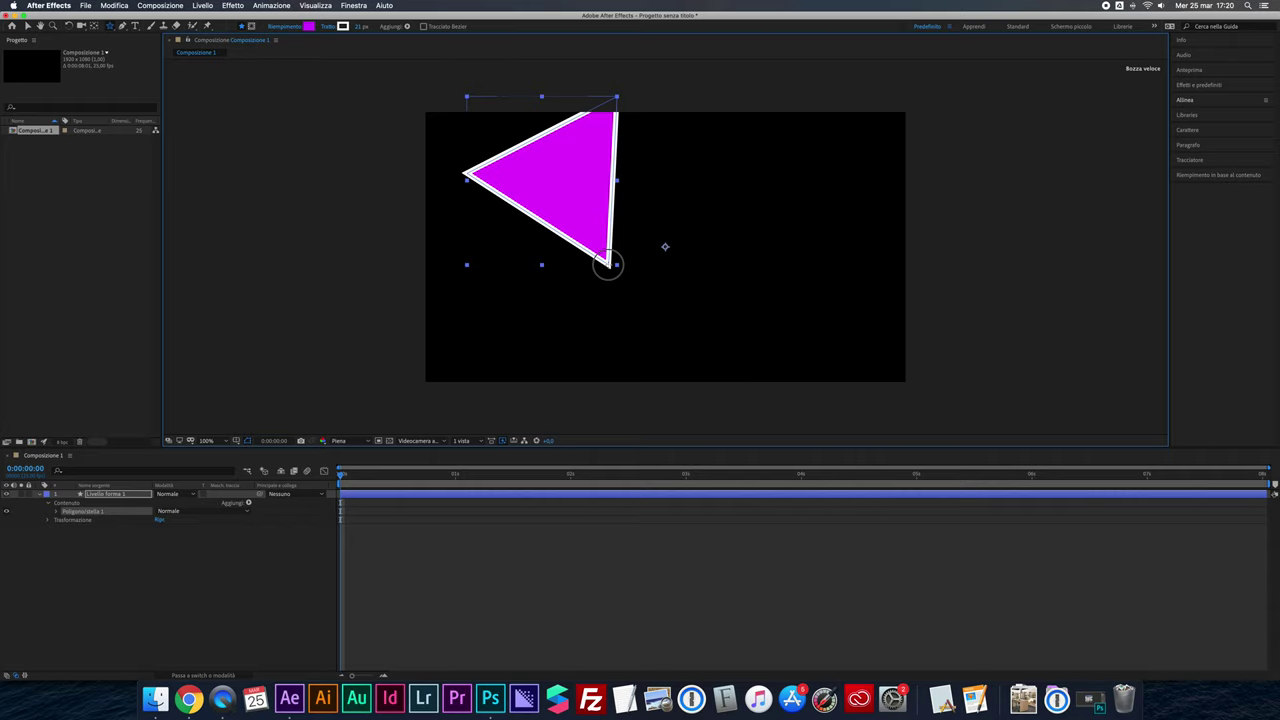
key("Up")
key("Up")
key("Up")
key("Up")
key("Down")
key("Down")
key("Page_Up")
key("Page_Up")
key("Page_Up")
key("Page_Up")
key("Page_Down")
key("Page_Down")
key("Page_Down")
key("Page_Down")
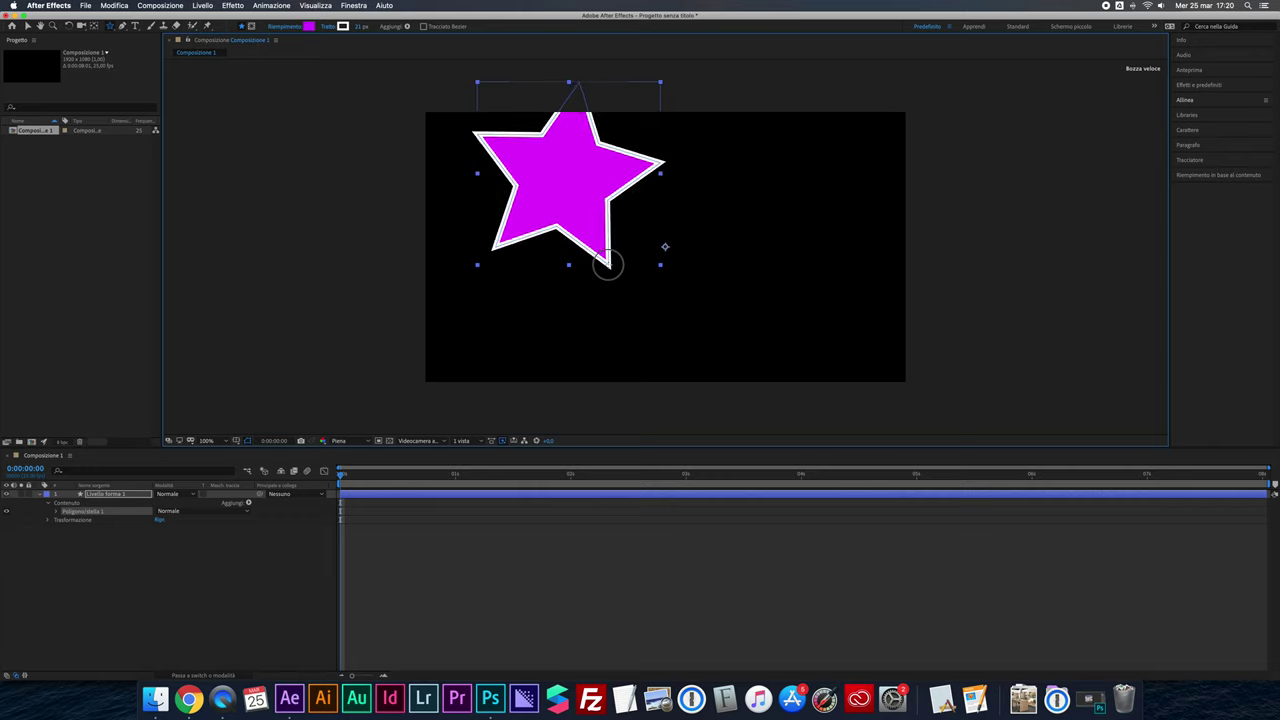
Settle on eight rounded points and finish the star smaller in the upper left.
key("Page_Up")
key("Page_Up")
key("Up")
key("Up")
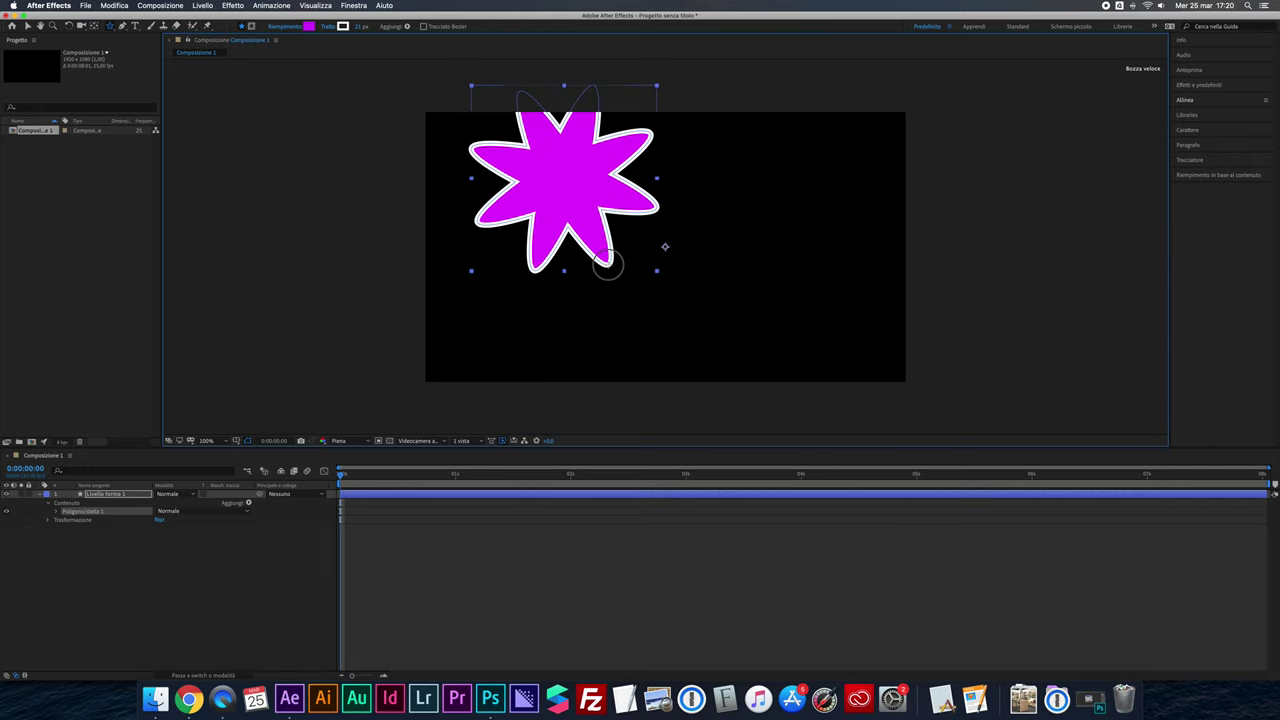
key("Up")
mouse_move(607, 263)
left_mouse_down()
mouse_move(612, 283)
mouse_move(569, 231)
mouse_move(588, 250)
left_mouse_up()
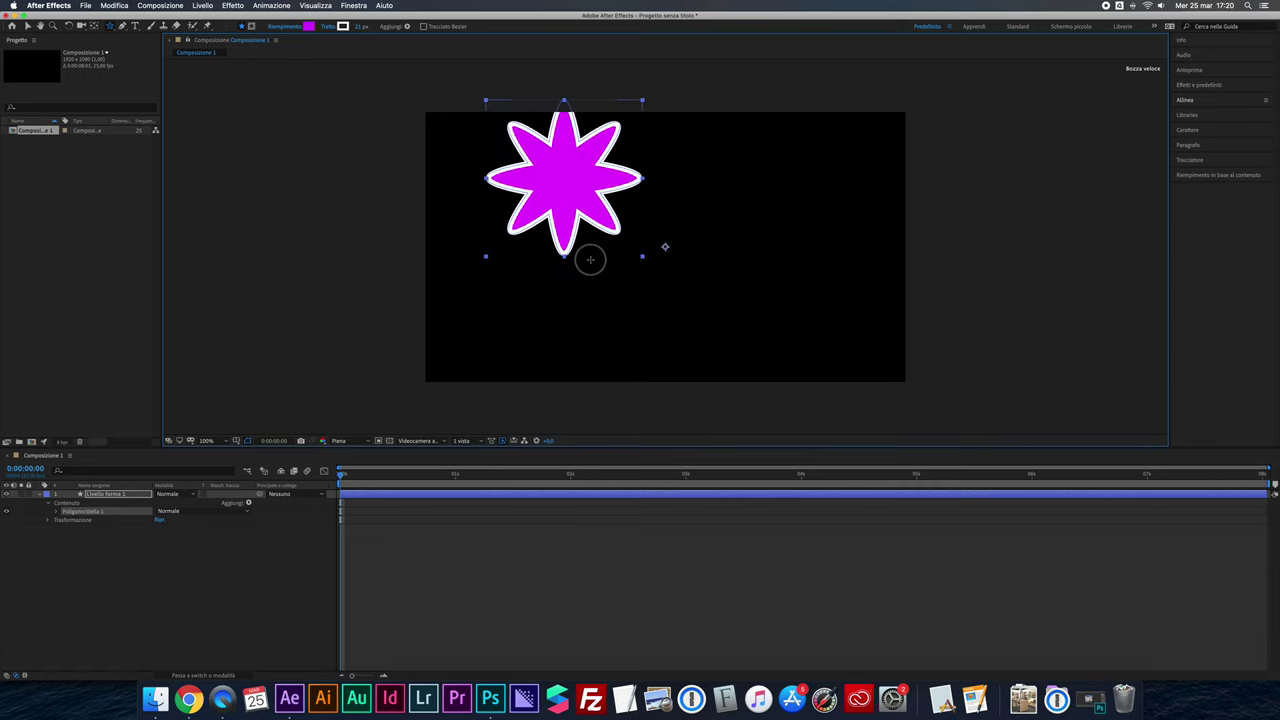
left_click_drag(588, 250, 566, 228)
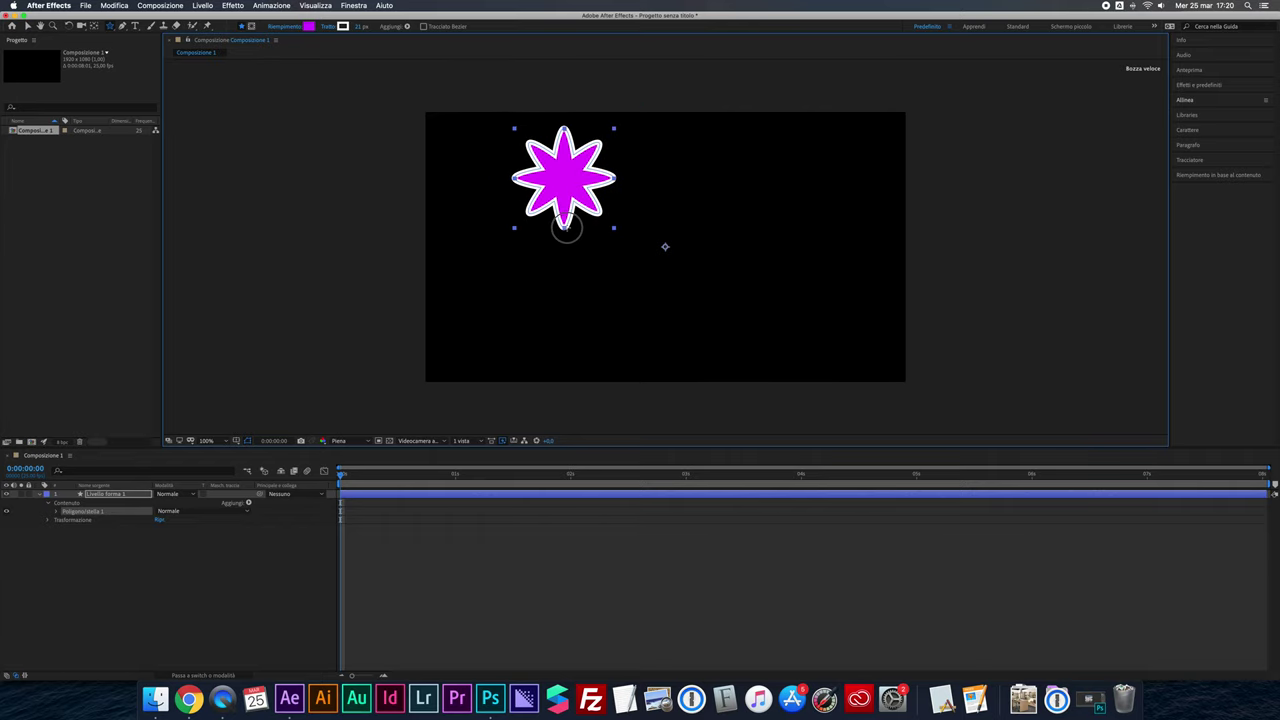
mouse_move(110, 25)
left_mouse_down()
mouse_move(154, 59)
mouse_move(142, 62)
left_mouse_up()
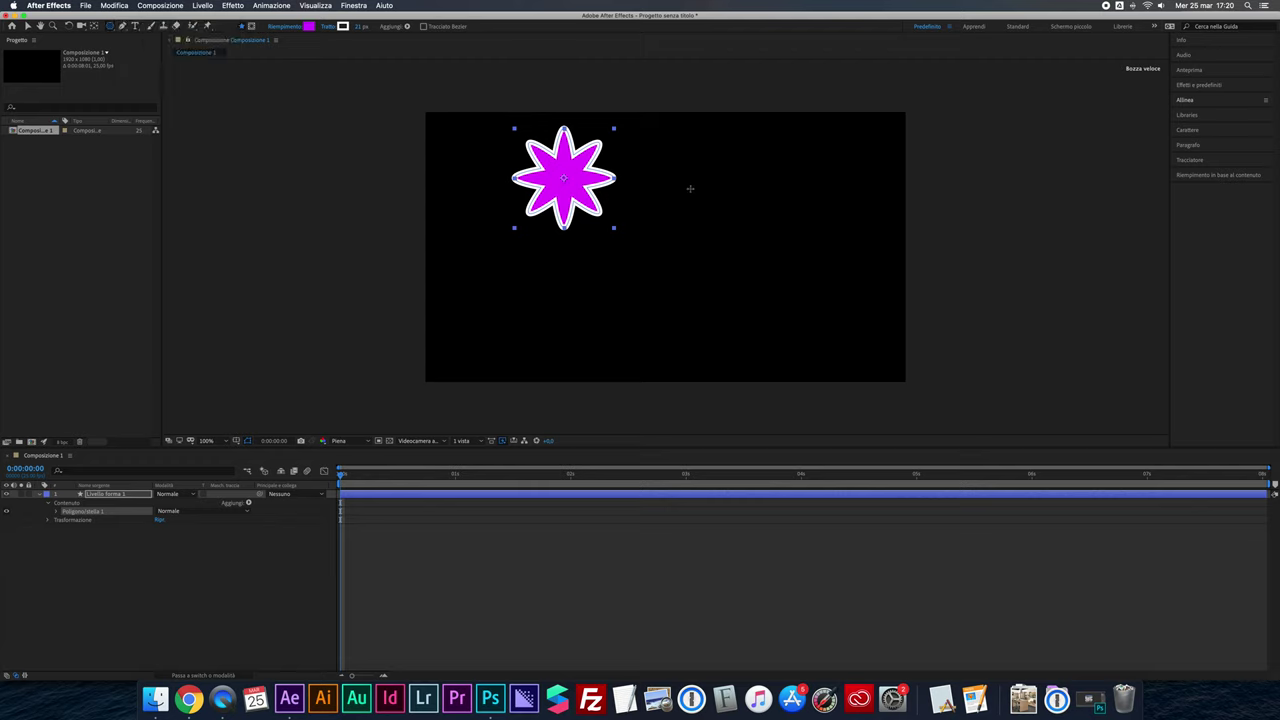
Drag a magenta polygon right of the star, set it to seven sides and round its corners.
left_click_drag(747, 208, 758, 258)
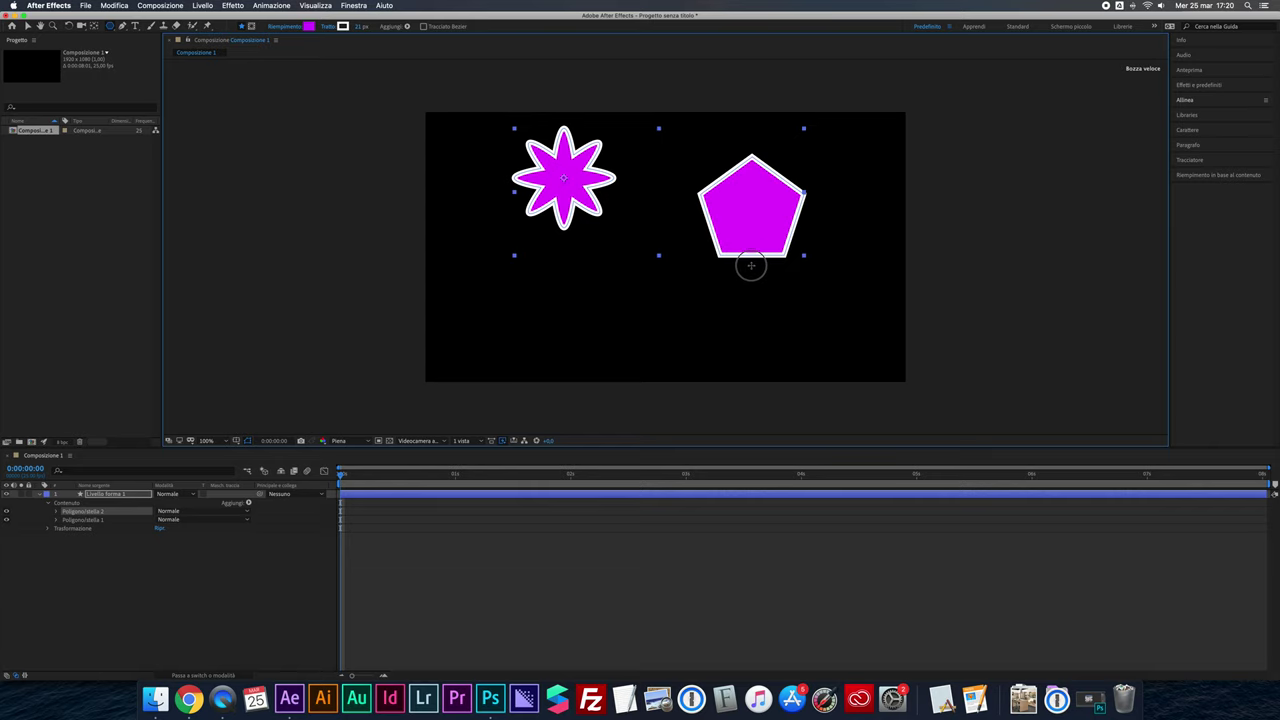
mouse_move(758, 258)
left_mouse_down()
mouse_move(735, 240)
mouse_move(789, 247)
left_mouse_up()
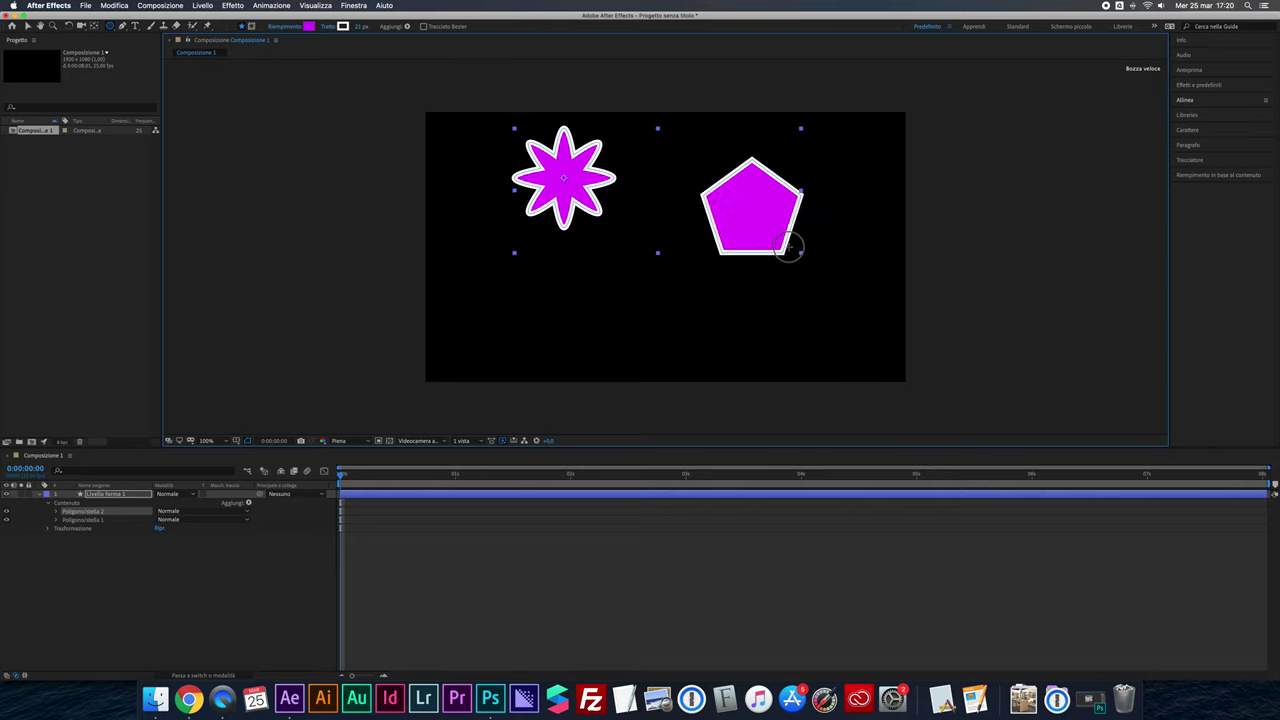
key("Up")
key("Up")
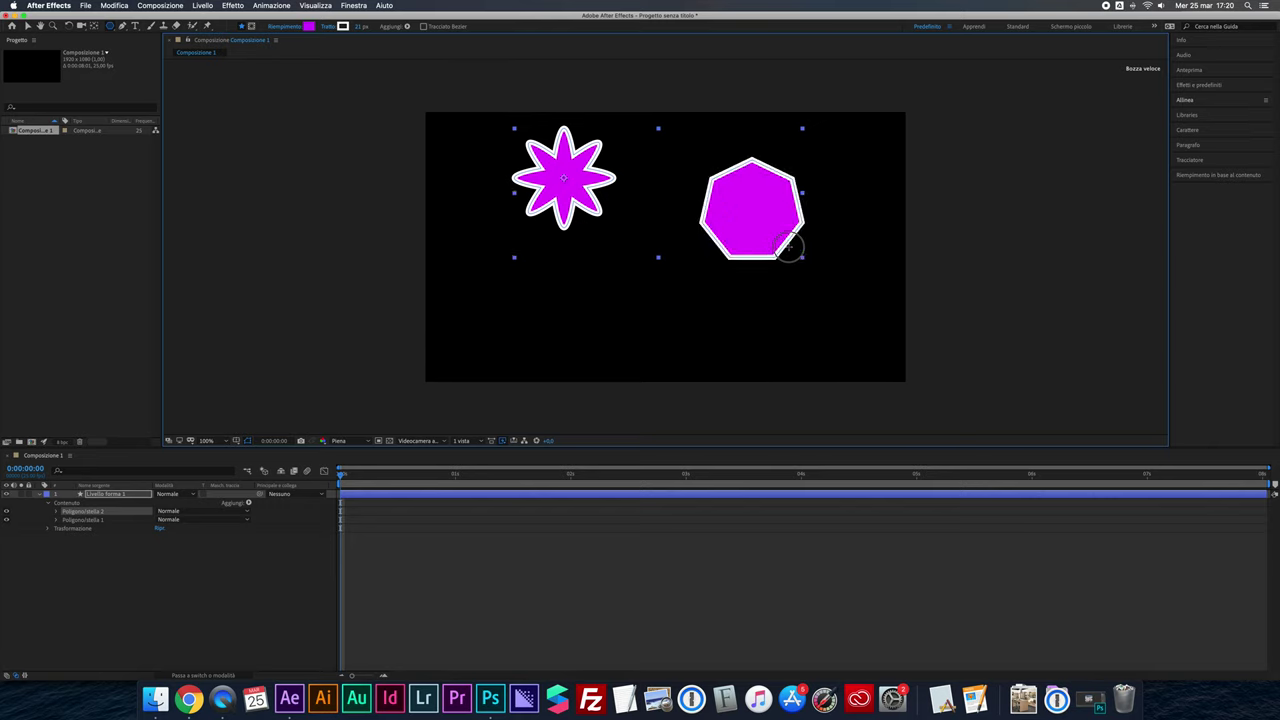
key("Down")
key("Down")
key("Down")
key("Up")
key("Up")
key("Up")
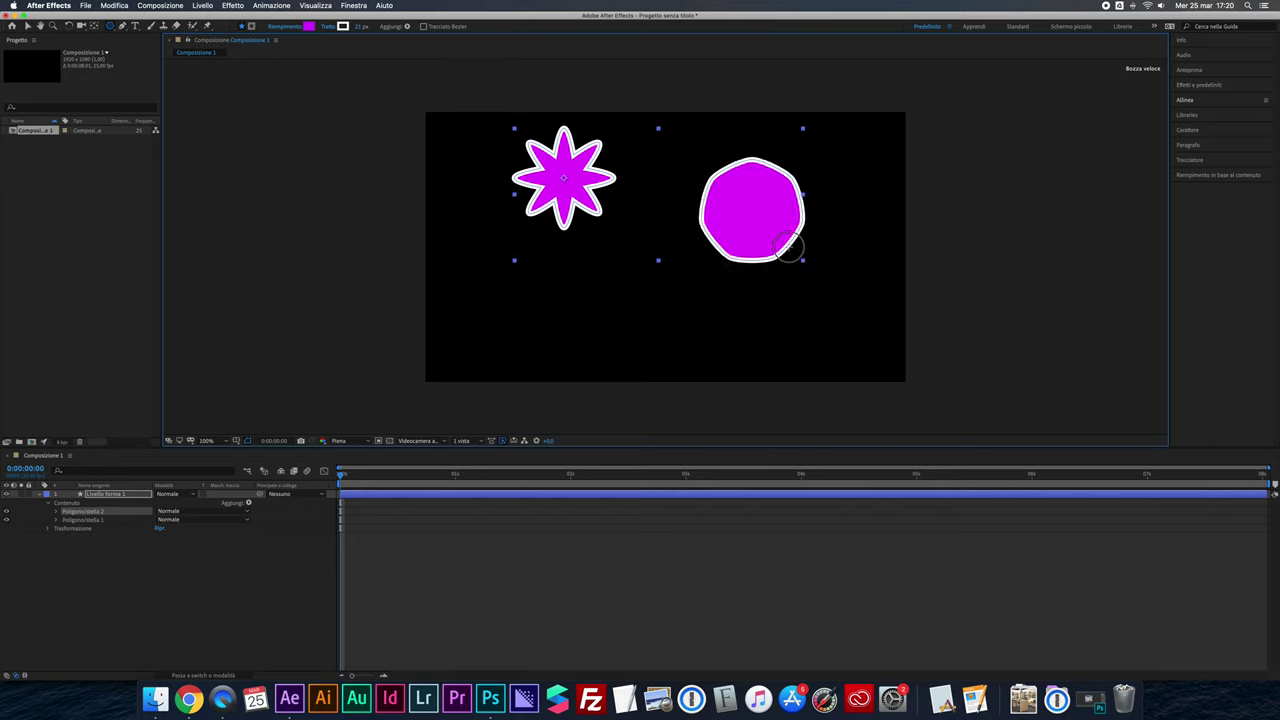
key("Down")
left_click_drag(789, 246, 788, 245)
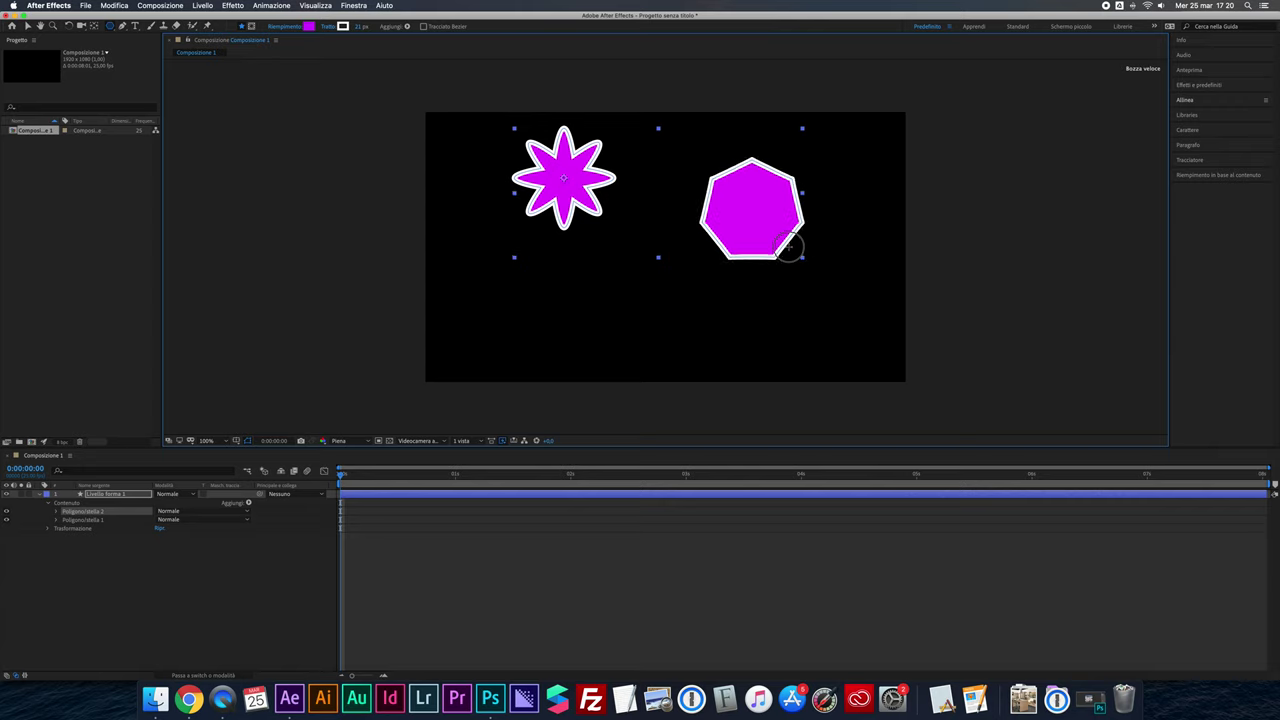
key("Right")
key("Right")
key("Right")
key("Right")
key("Right")
left_click_drag(789, 246, 791, 248)
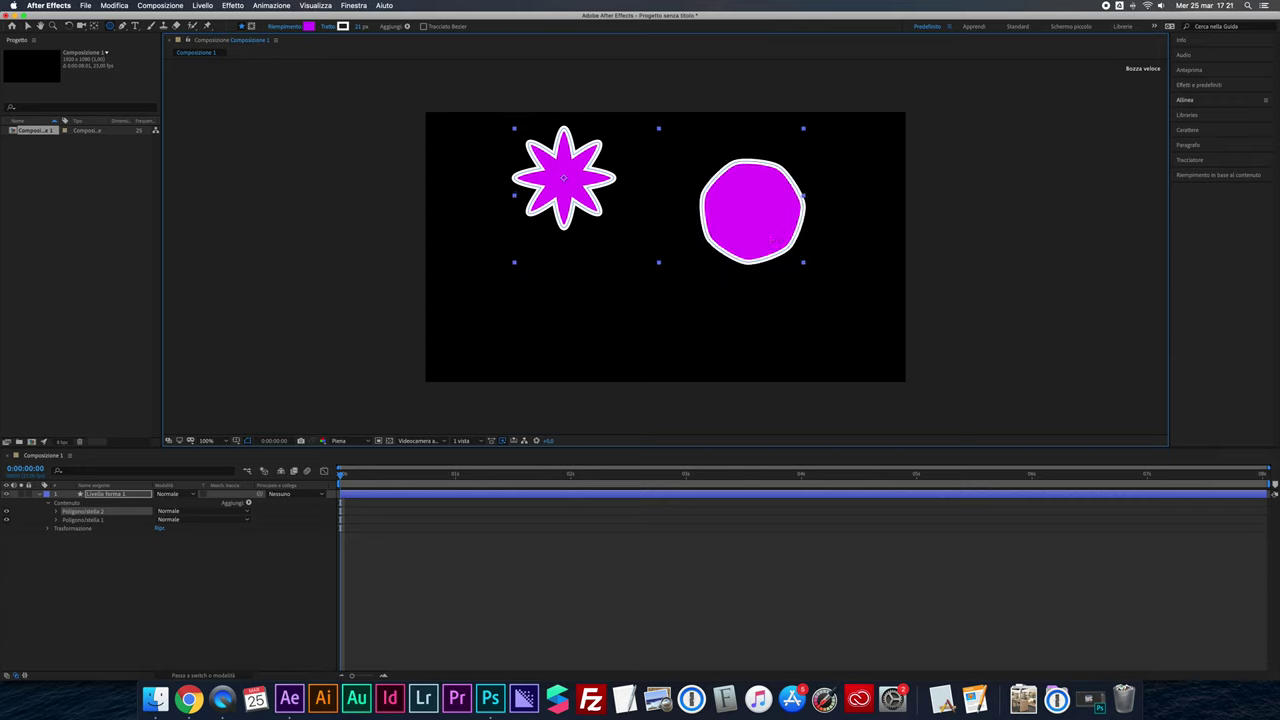